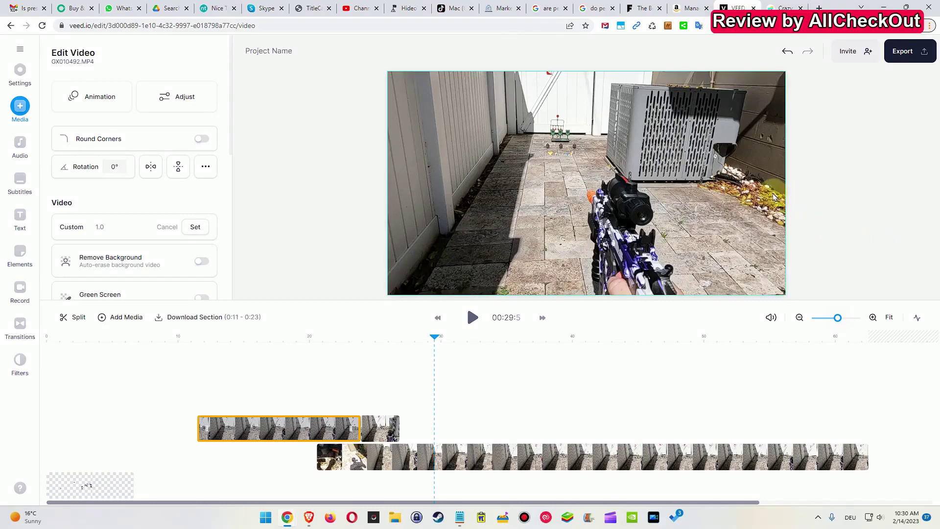
Switch to Kapwing's 'Crazy Lifetime 2TB Offer From pCloud' project with its 5:14 timeline.
left_click(781, 7)
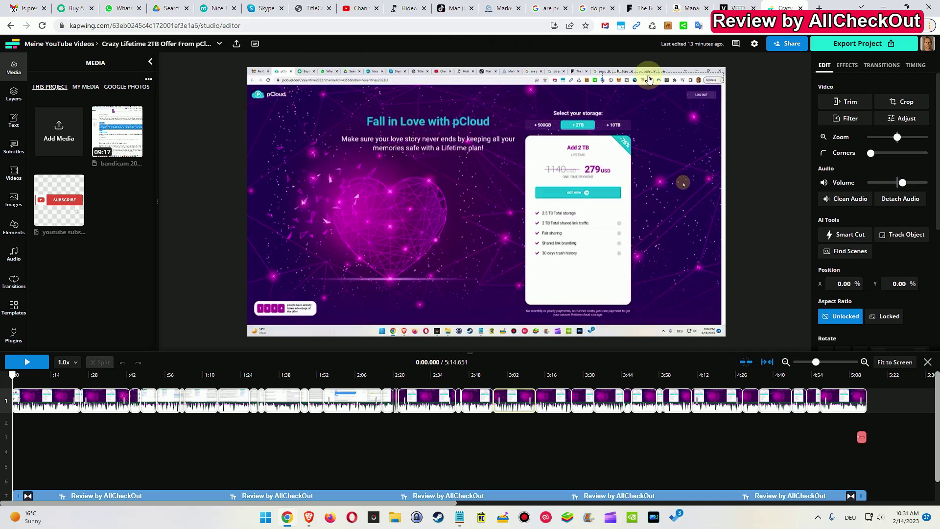
Head back toward the VEED.io tab holding the outdoor blaster clip project.
mouse_move(734, 8)
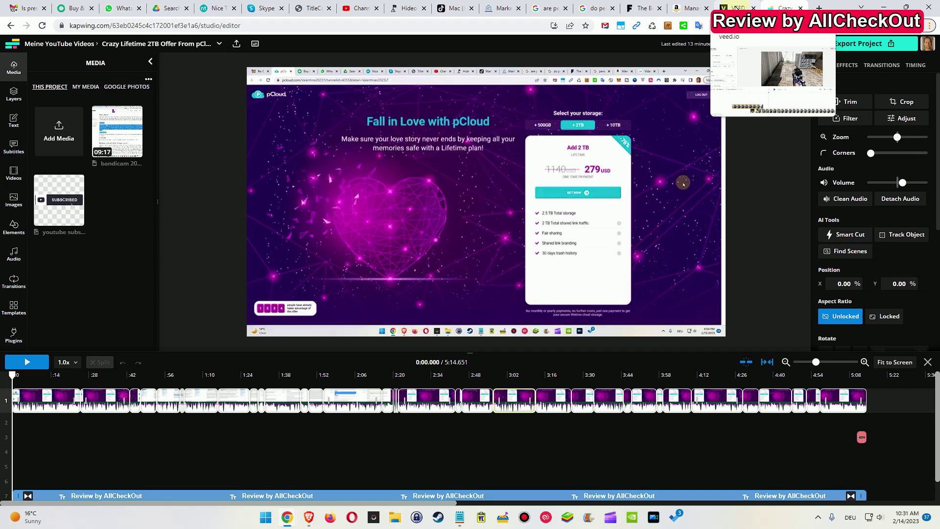
left_click(736, 8)
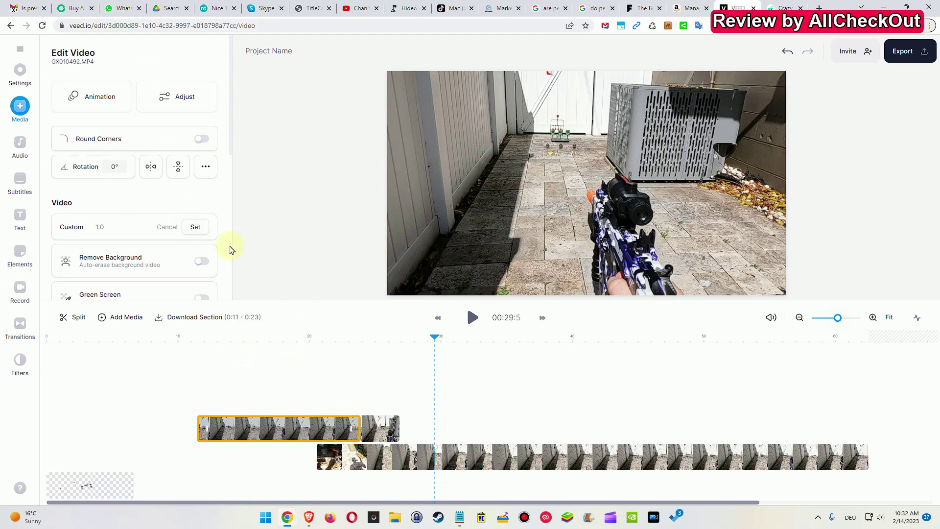
Select each timeline clip and review GX010492.MP4's Edit Video settings: 100% volume, fading off.
left_click(380, 427)
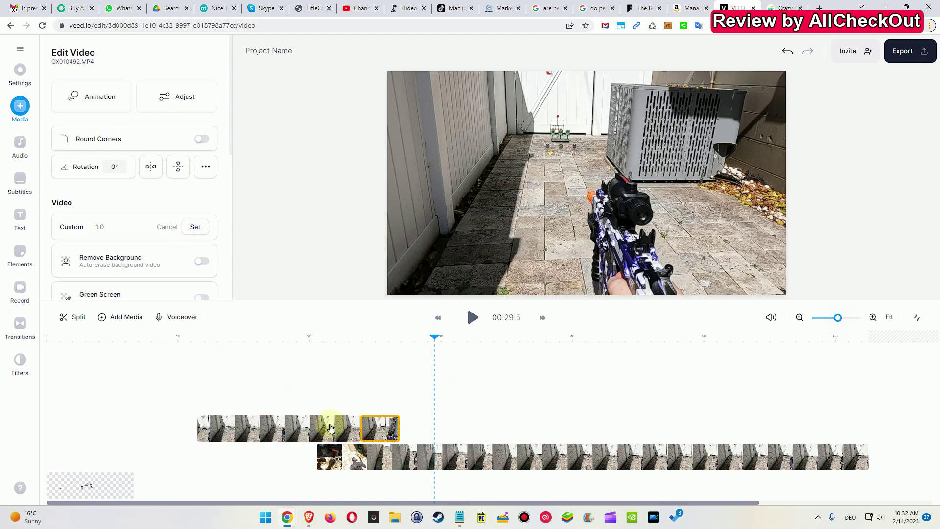
left_click(331, 428)
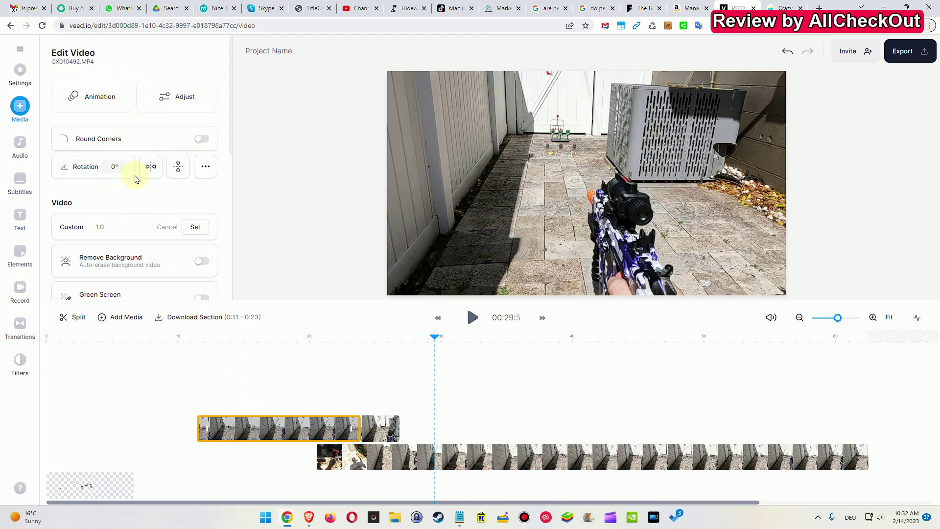
scroll(136, 179, "down", 6)
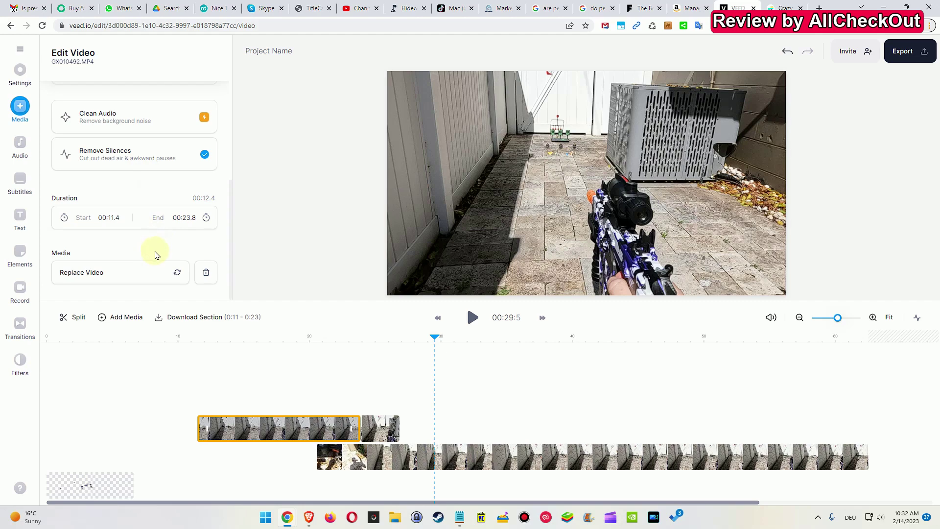
scroll(155, 255, "up", 4)
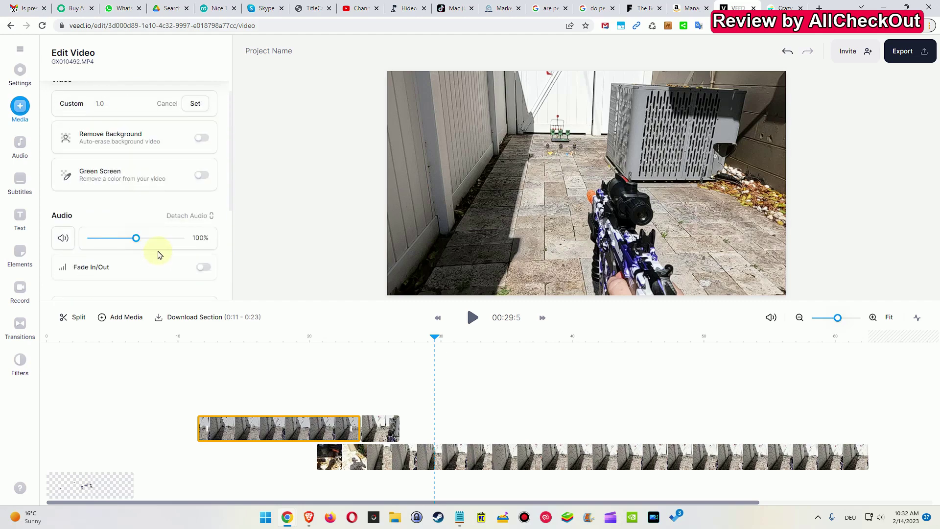
scroll(158, 255, "up", 3)
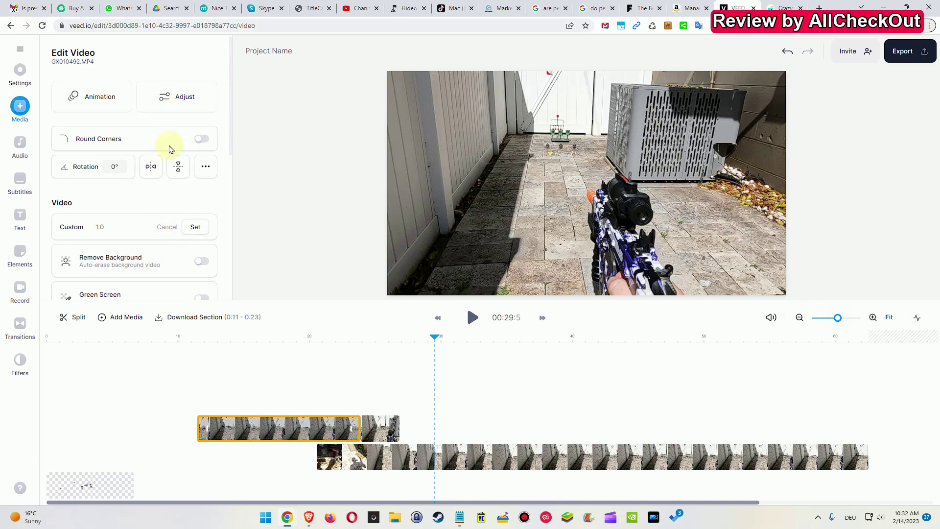
scroll(170, 147, "down", 6)
scroll(171, 186, "up", 2)
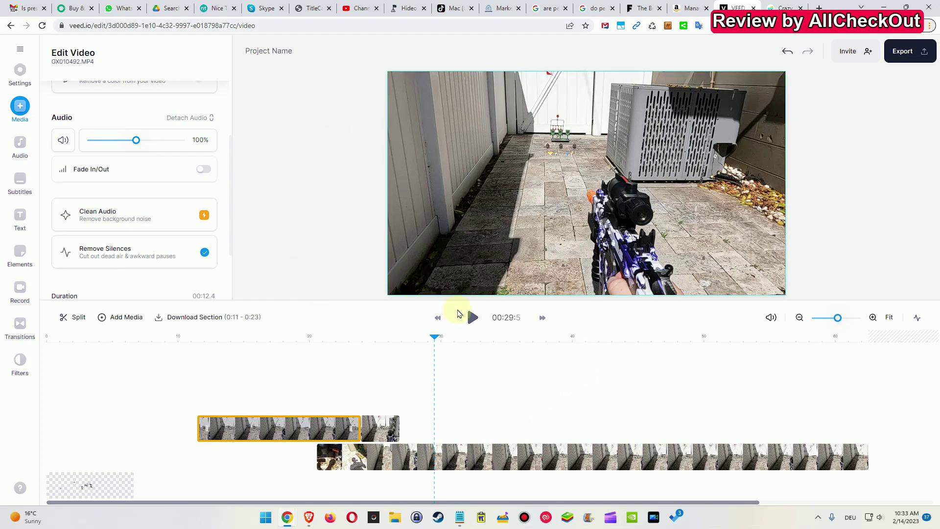
left_click(785, 7)
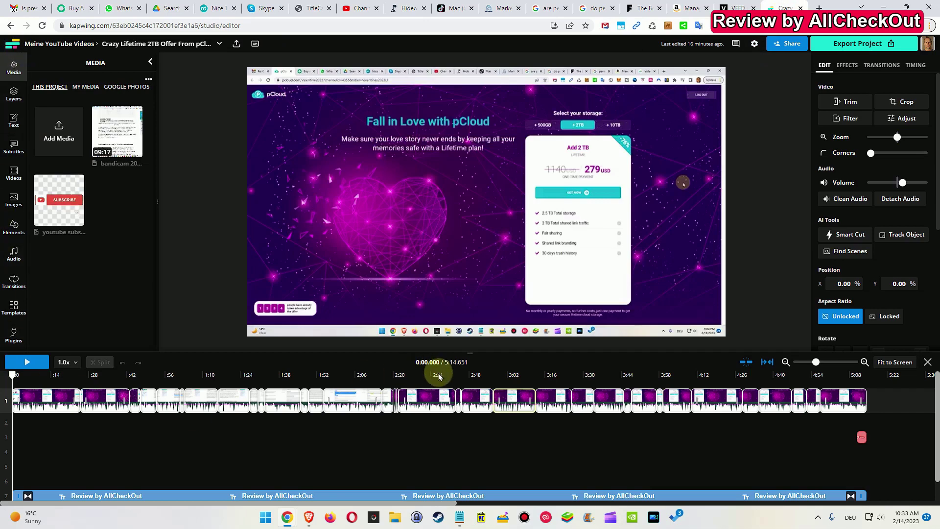
left_click(428, 401)
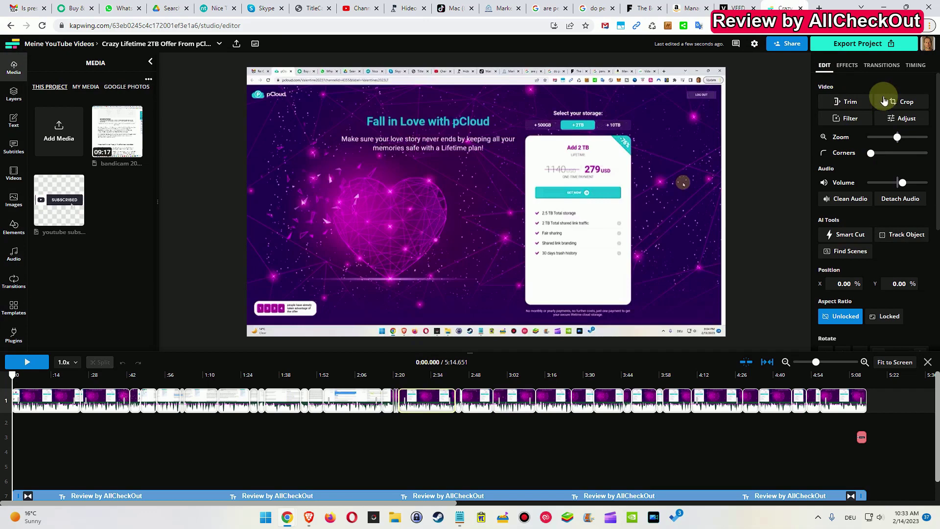
scroll(867, 221, "down", 4)
scroll(868, 221, "down", 1)
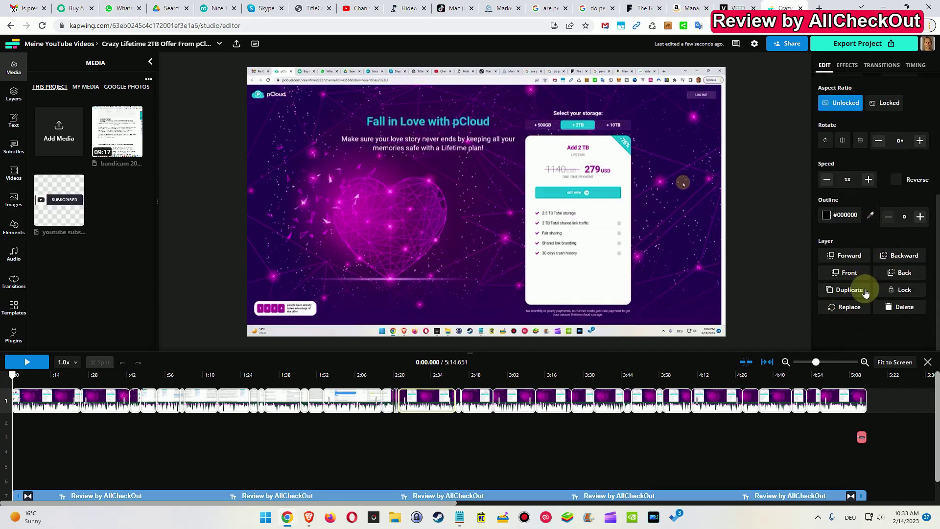
scroll(862, 269, "up", 5)
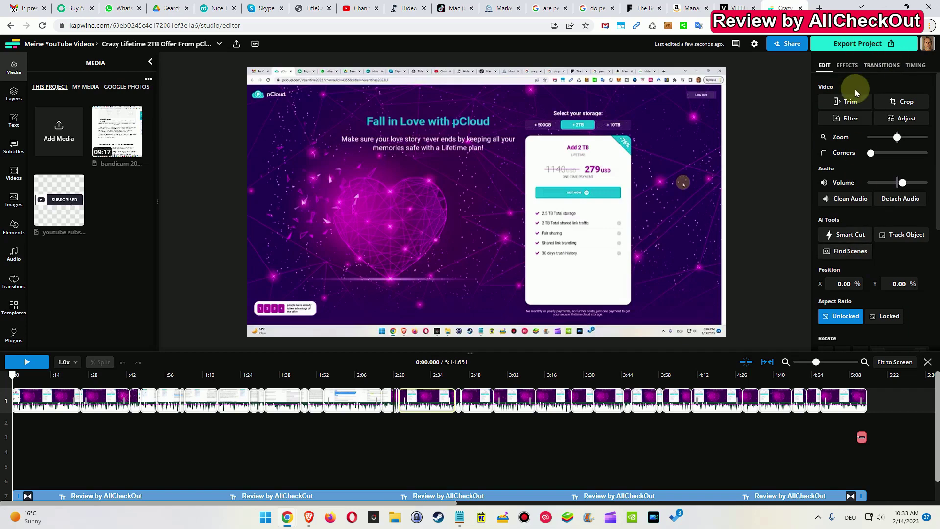
scroll(851, 224, "down", 2)
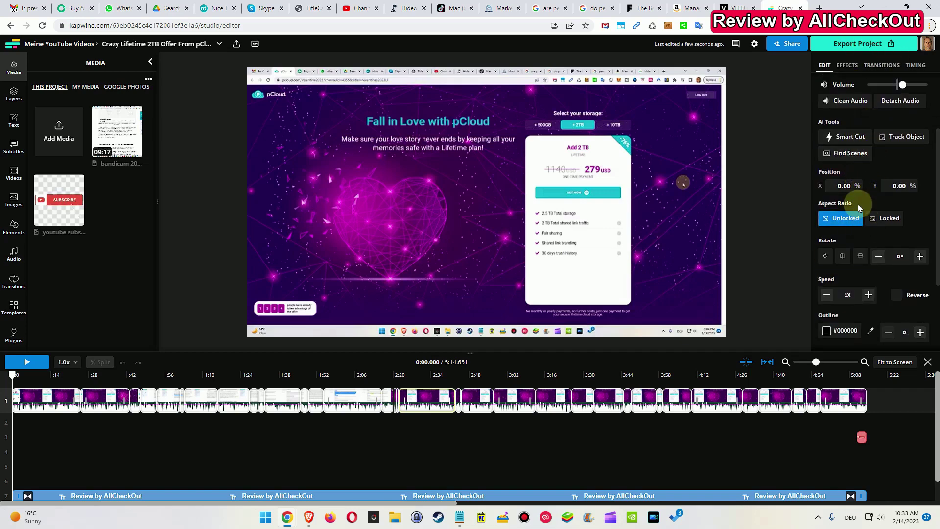
scroll(866, 237, "down", 2)
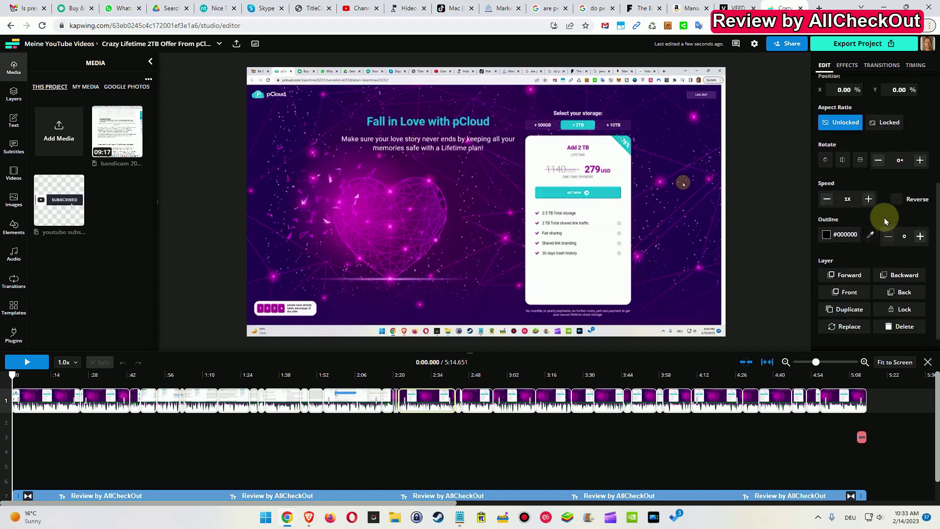
scroll(876, 205, "up", 4)
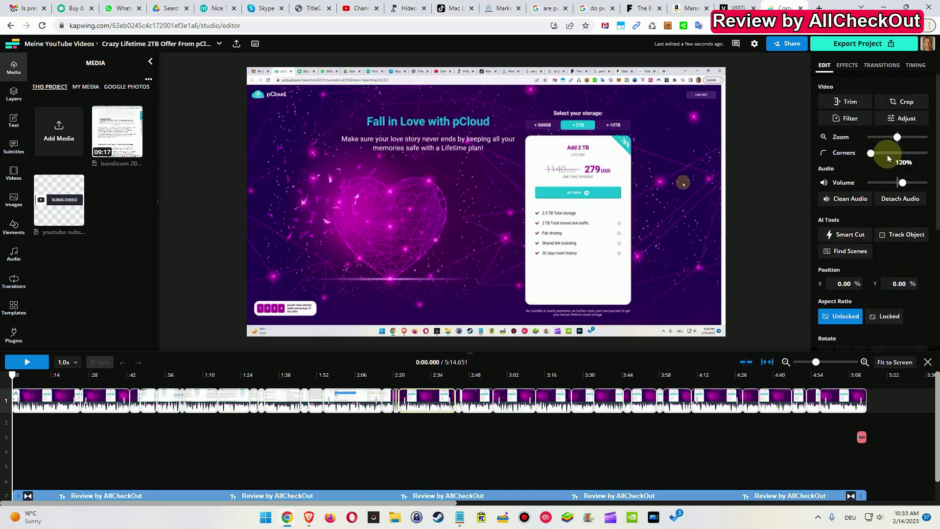
left_click(900, 120)
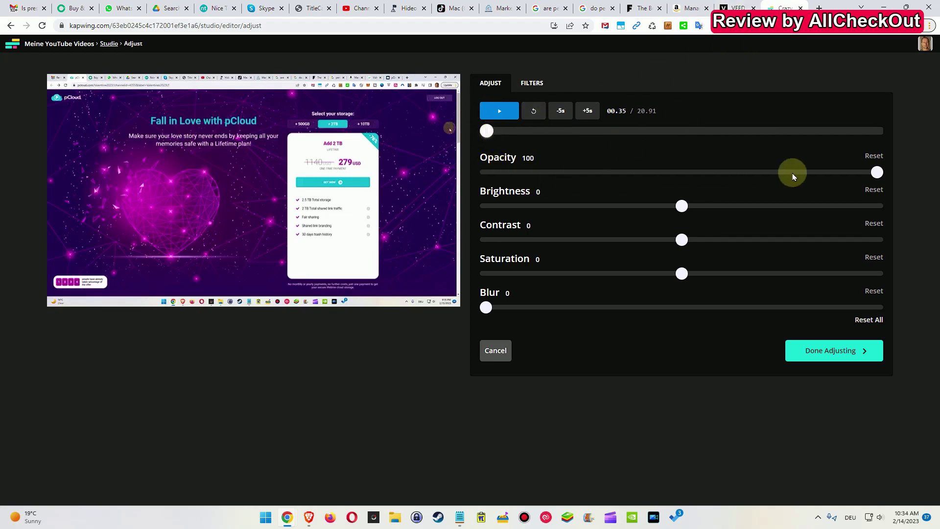
mouse_move(871, 174)
left_mouse_down()
mouse_move(604, 182)
mouse_move(496, 174)
mouse_move(886, 168)
left_mouse_up()
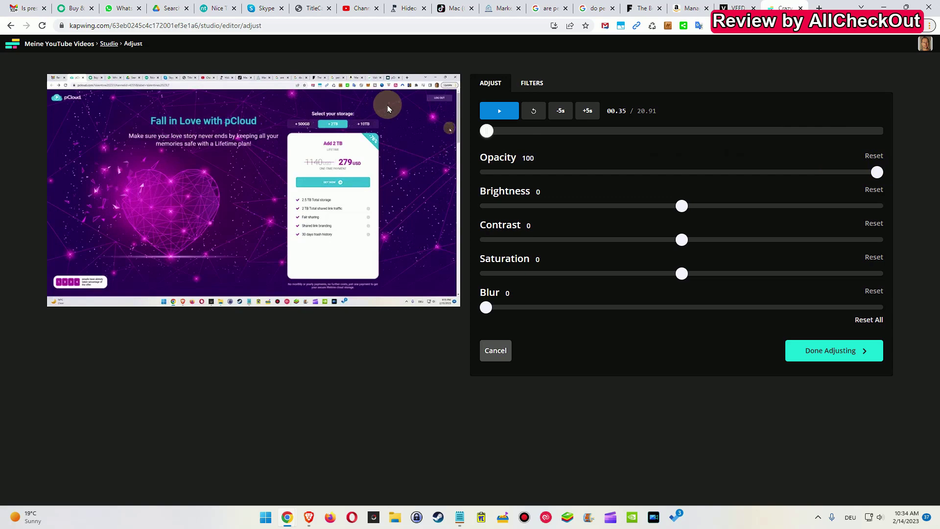
Discard the Kapwing adjustments and return to the VEED.io editor.
left_click(496, 350)
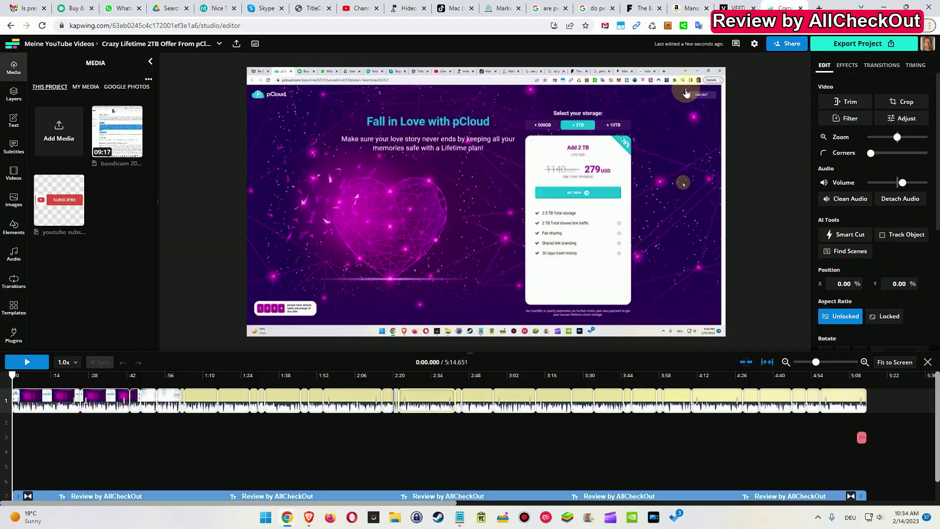
left_click(734, 5)
scroll(147, 138, "up", 5)
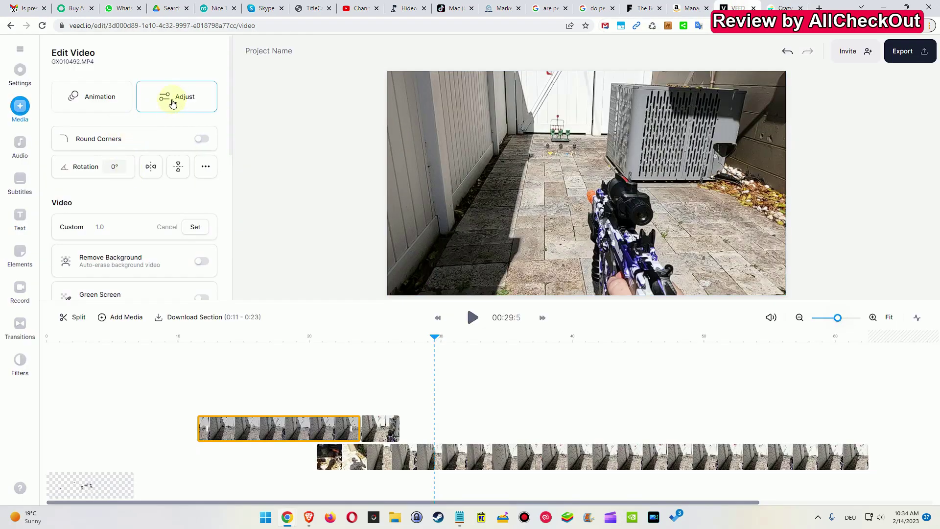
Check colour correction without changes, then turn on Remove Silences for GX010492.MP4.
left_click(169, 96)
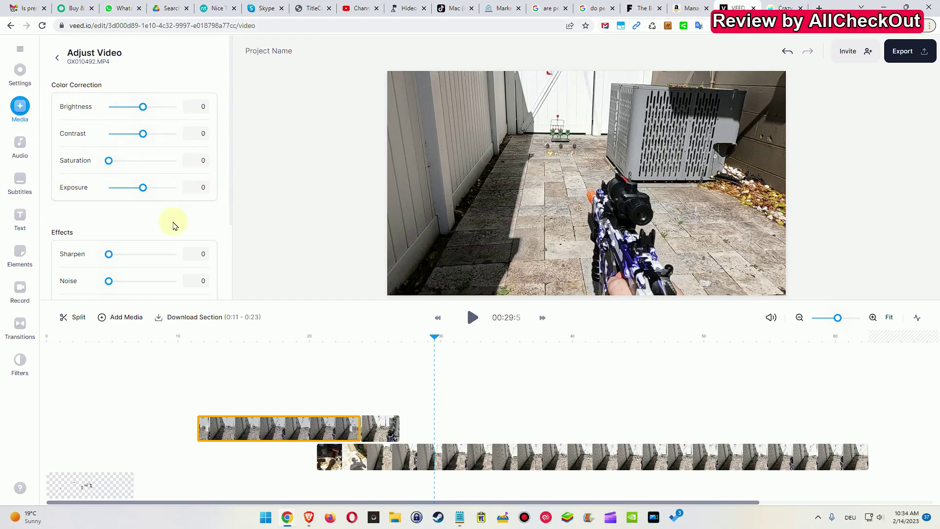
key("Escape")
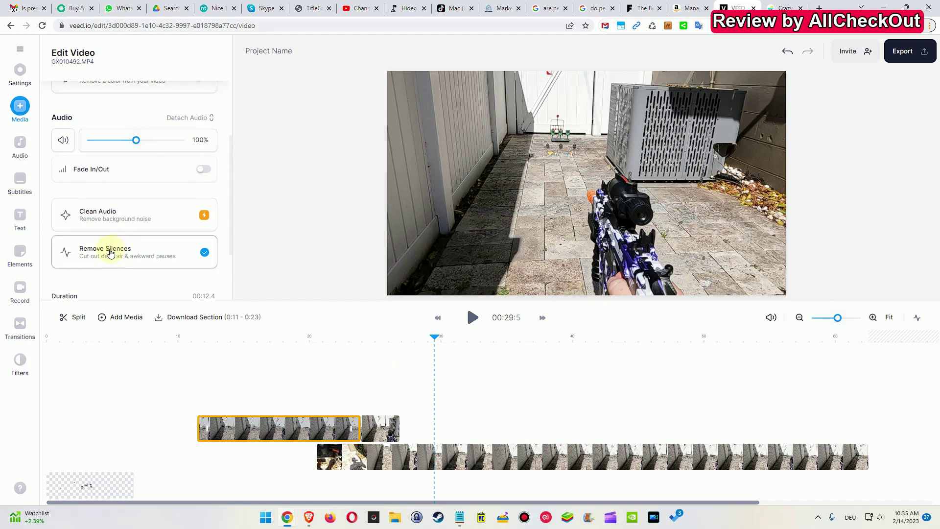
mouse_move(104, 253)
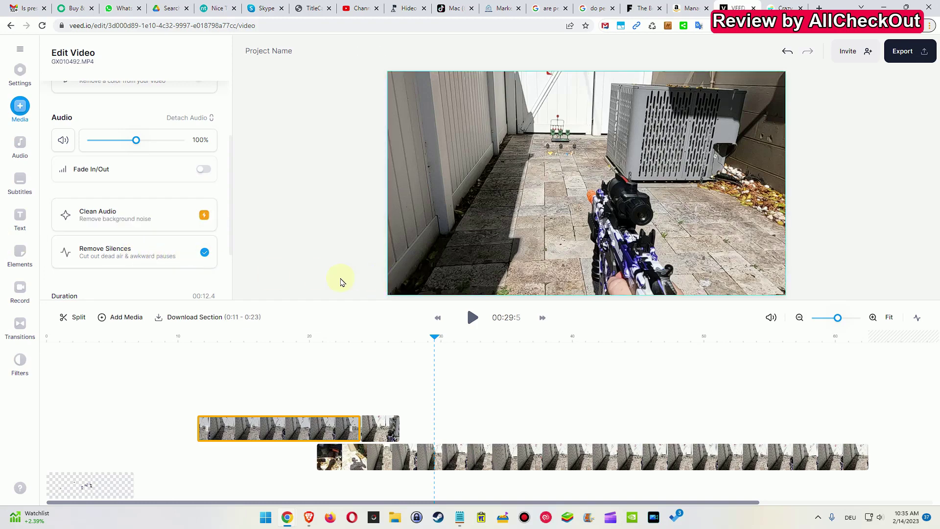
left_click(141, 256)
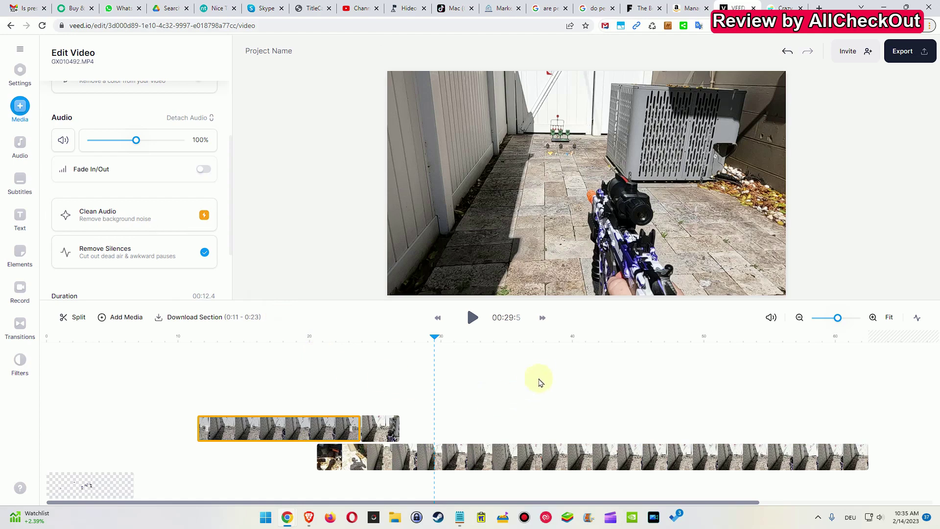
left_click(782, 8)
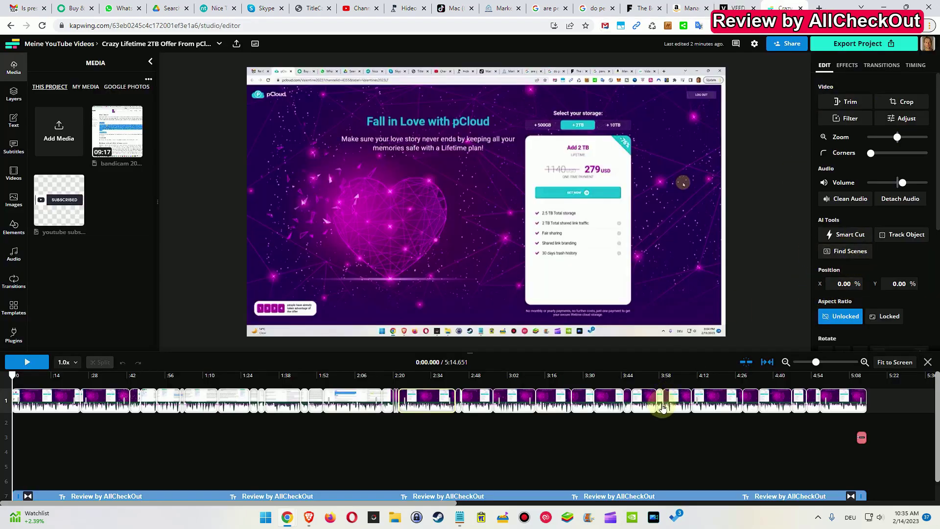
left_click(606, 400)
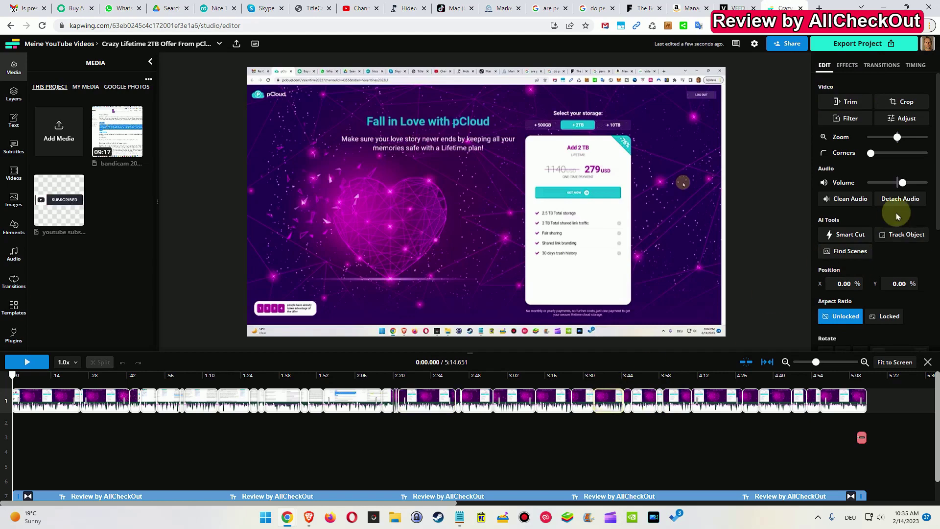
left_click(850, 234)
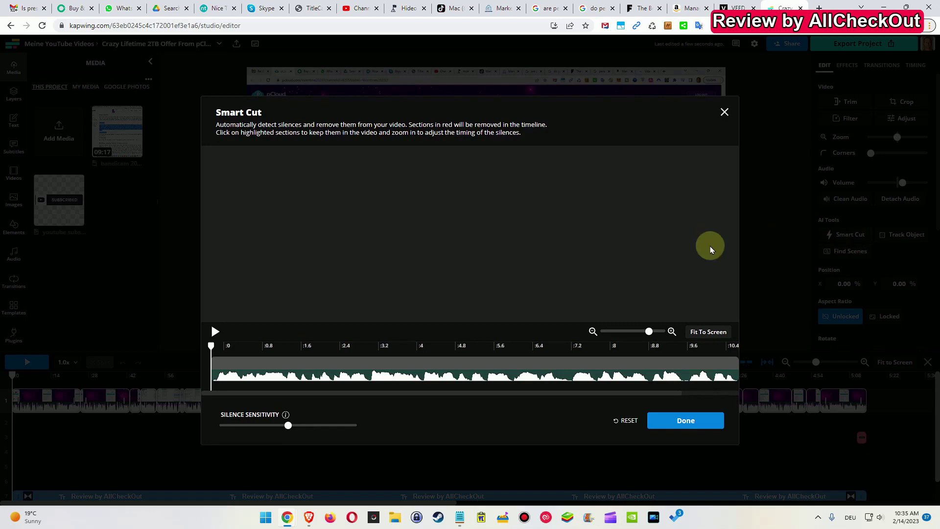
mouse_move(287, 427)
left_mouse_down()
mouse_move(222, 428)
mouse_move(353, 426)
mouse_move(204, 427)
mouse_move(284, 433)
left_mouse_up()
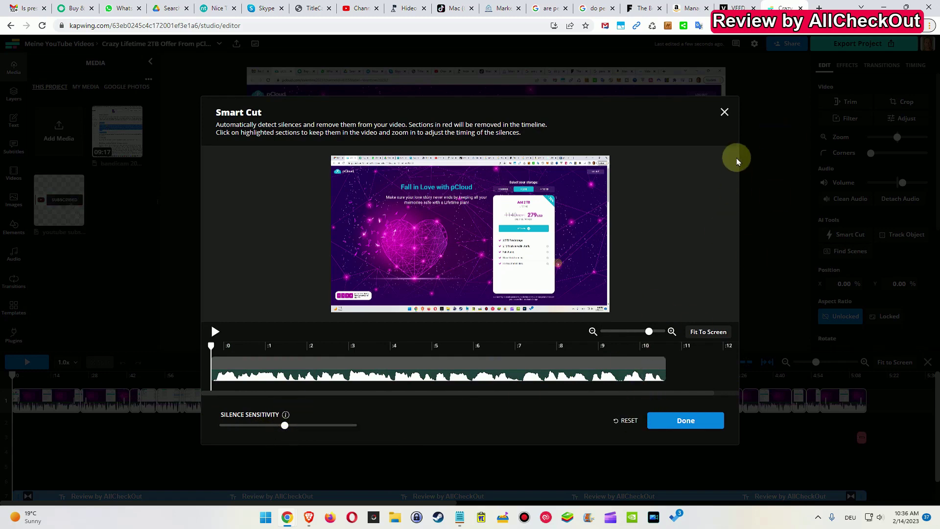
left_click(724, 112)
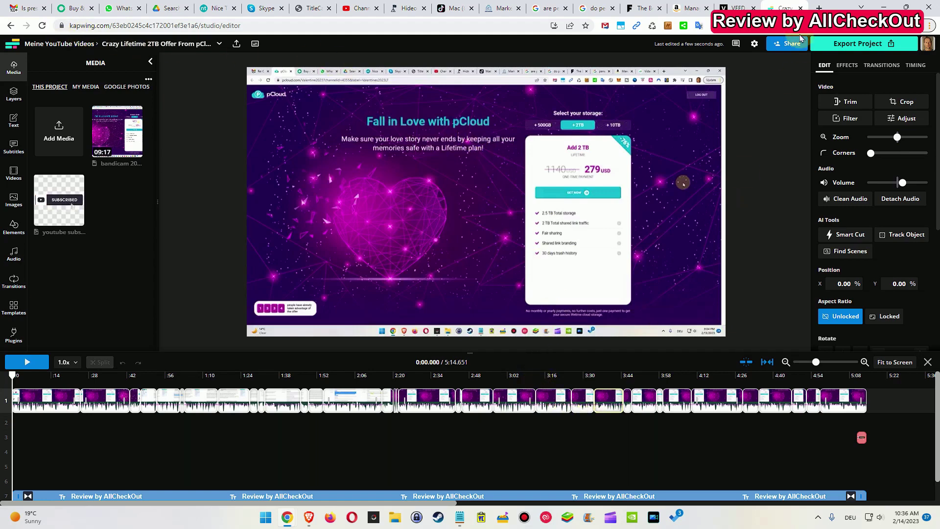
Return to VEED.io with GX010492.MP4's Remove Silences card in view.
left_click(736, 7)
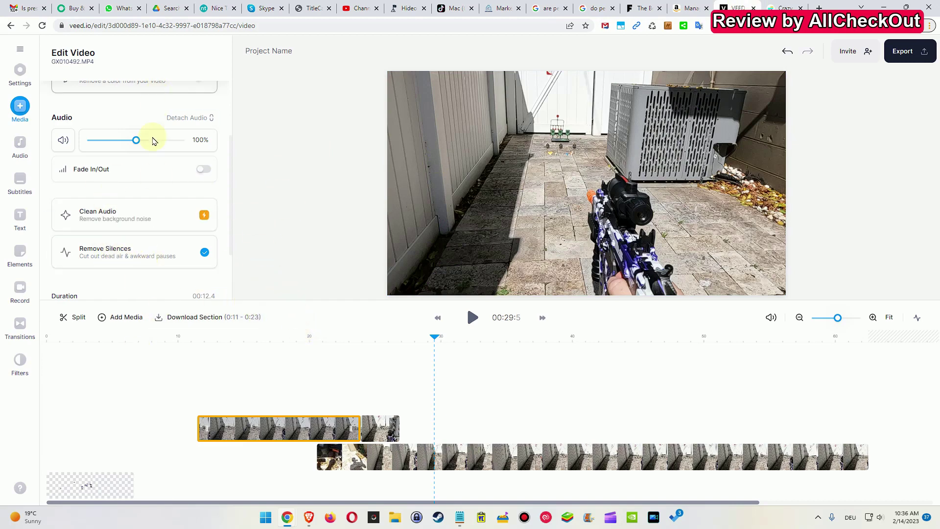
mouse_move(151, 256)
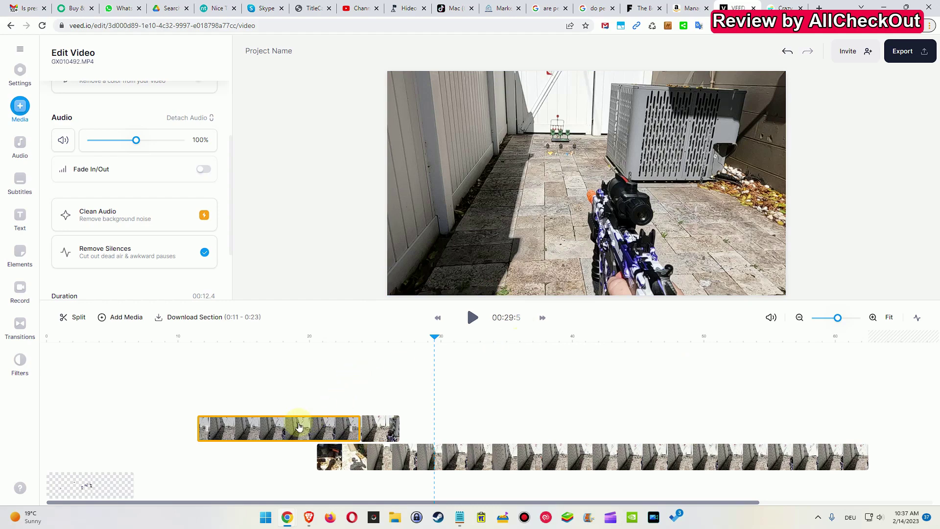
Shuffle the short and long clips between timeline rows to free the front position.
left_click_drag(294, 426, 300, 384)
left_click_drag(380, 425, 325, 369)
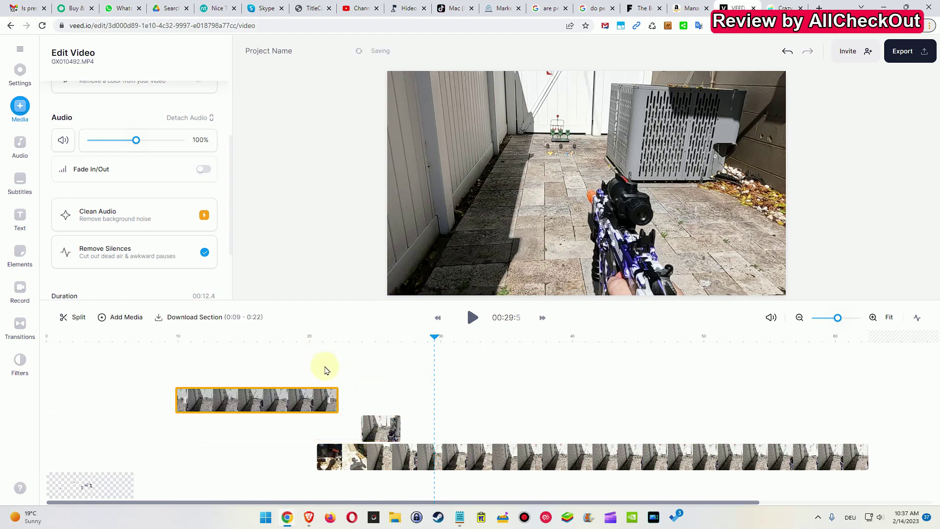
left_click_drag(381, 429, 496, 440)
left_click_drag(494, 456, 290, 366)
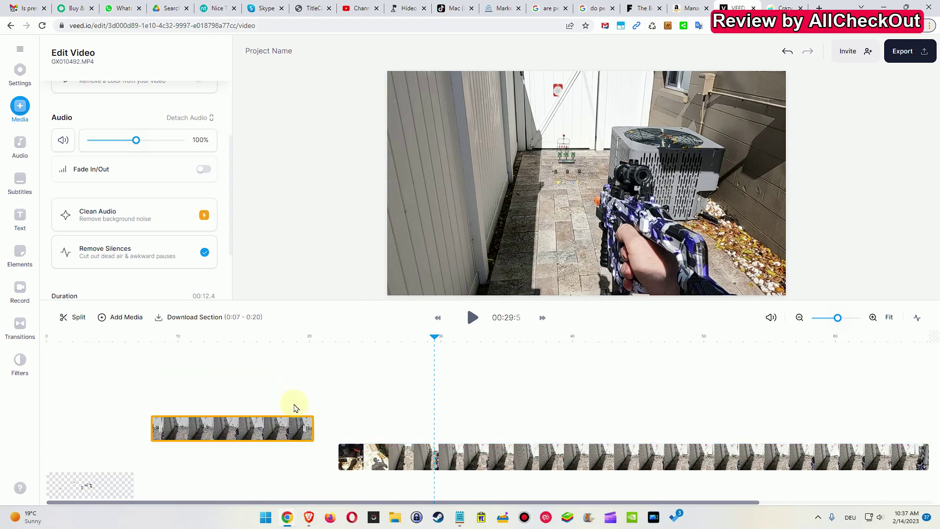
left_click_drag(294, 426, 298, 388)
left_click(280, 361)
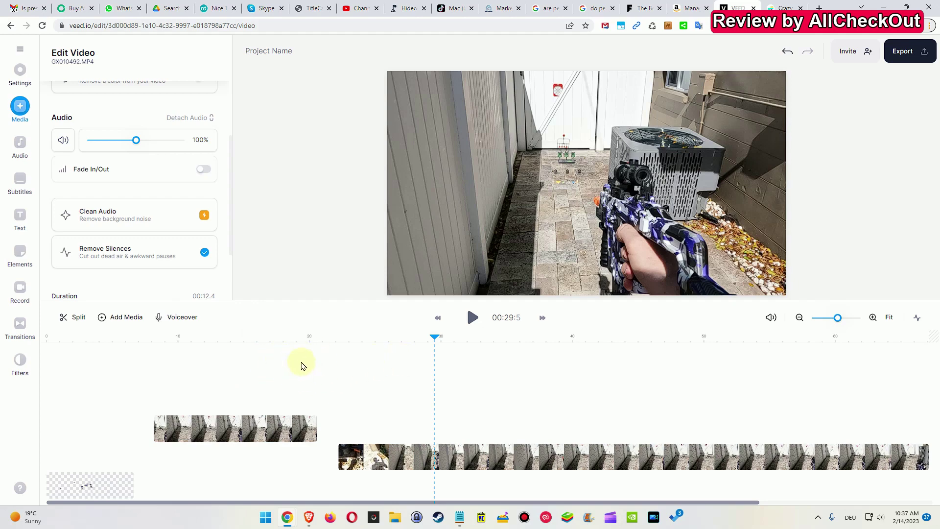
mouse_move(272, 428)
left_mouse_down()
mouse_move(262, 350)
mouse_move(262, 429)
left_mouse_up()
Put the 00:12.4 short clip at the row's start with the long clip after it.
left_click_drag(523, 456, 364, 399)
left_click_drag(223, 425, 130, 399)
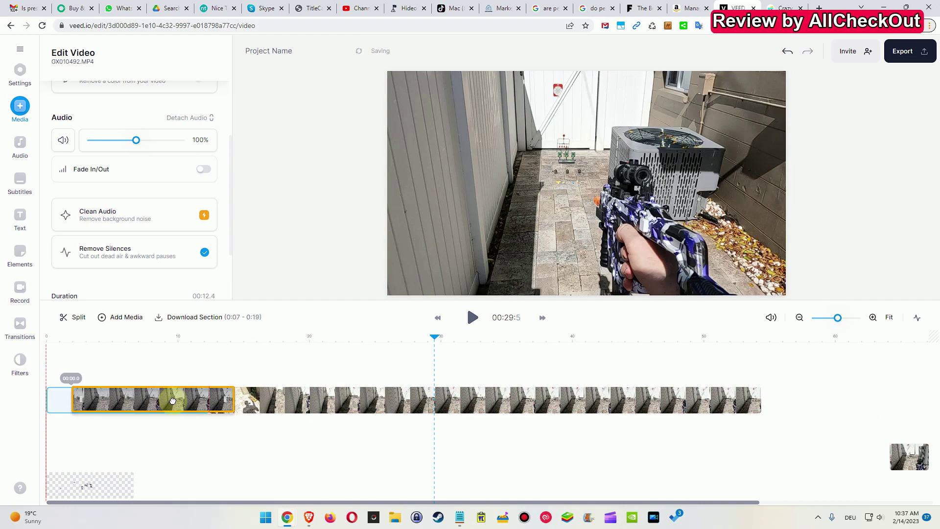
left_click_drag(360, 425, 393, 392)
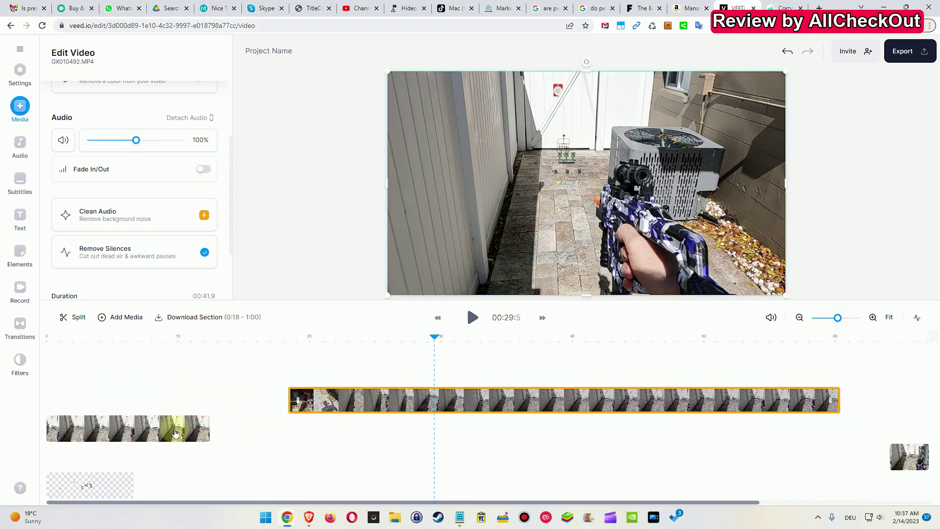
left_click_drag(182, 421, 243, 413)
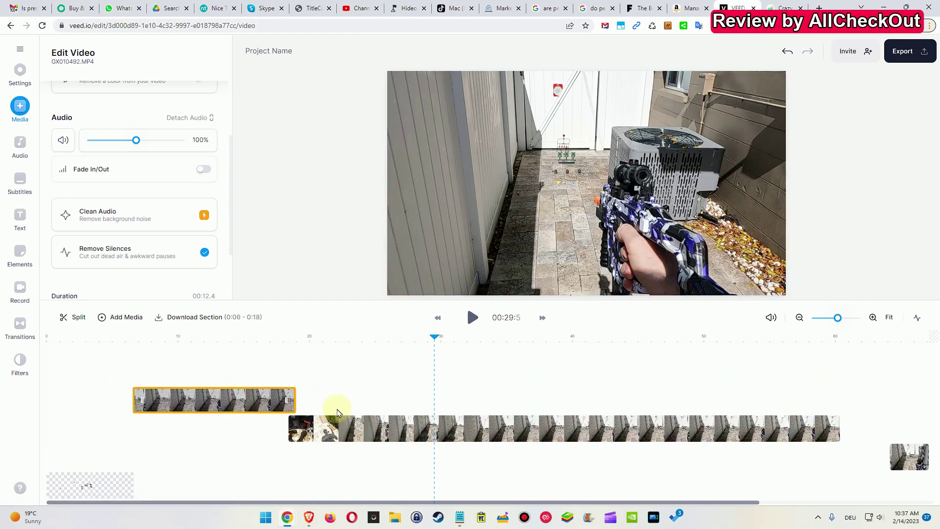
left_click(333, 416)
Compare by moving a Kapwing clip to track 2, then drop VEED's long clip beside the short one.
left_click(774, 6)
mouse_move(360, 388)
left_mouse_down()
mouse_move(359, 434)
mouse_move(356, 401)
left_mouse_up()
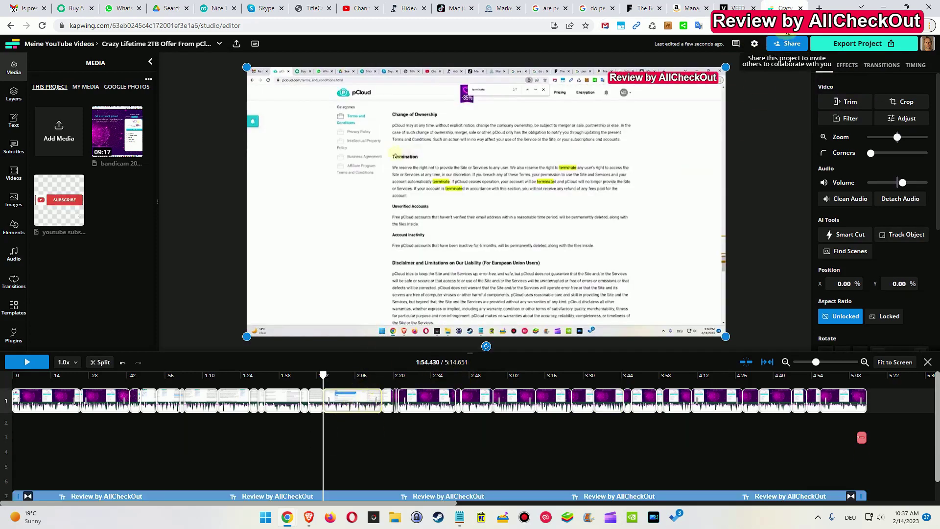
left_click(739, 7)
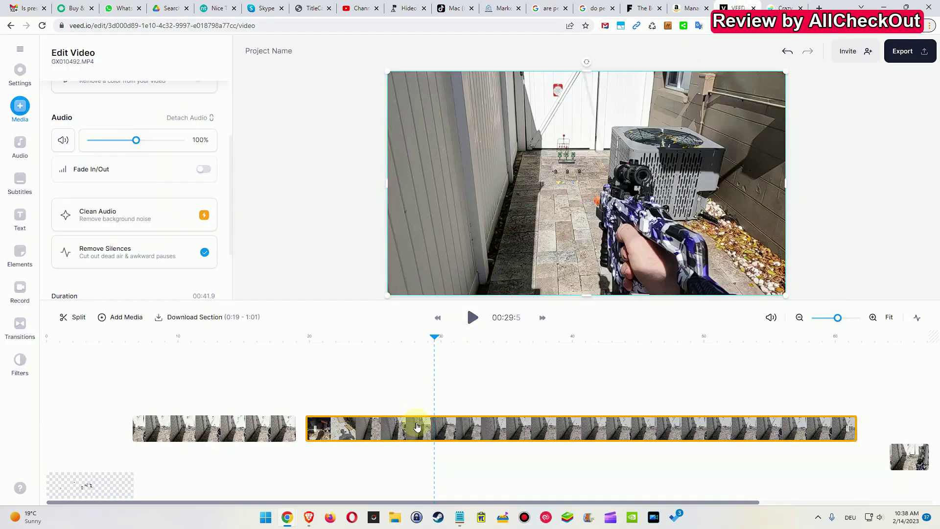
left_click_drag(413, 427, 384, 373)
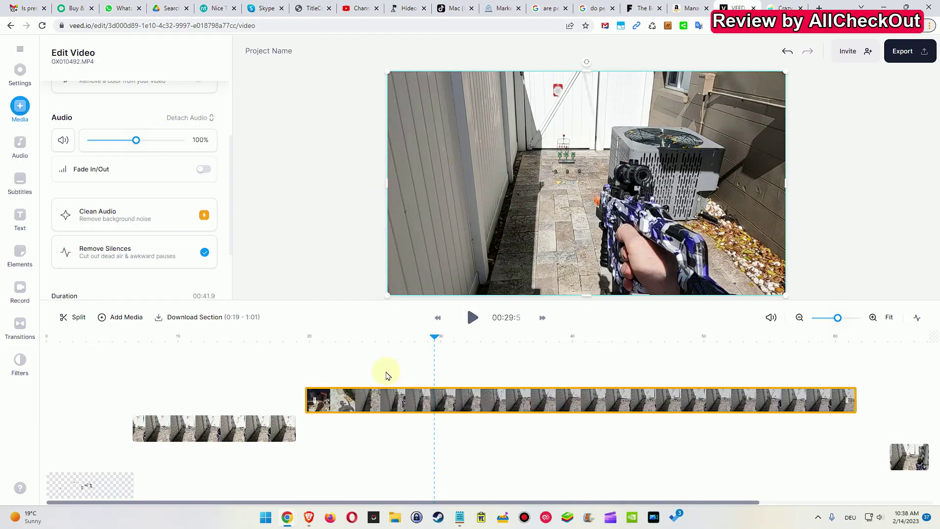
left_click(248, 428)
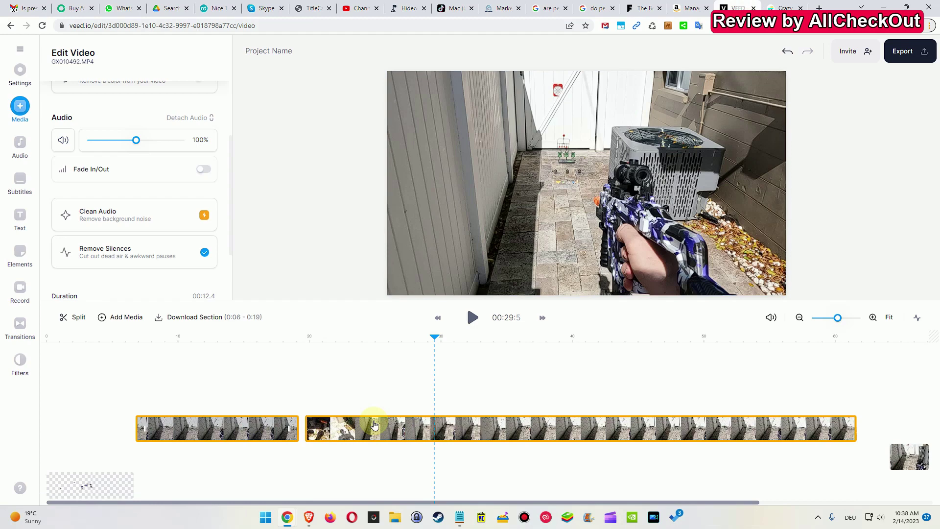
Butt the long clip against the short clip and select only that second clip.
left_click_drag(375, 424, 287, 418)
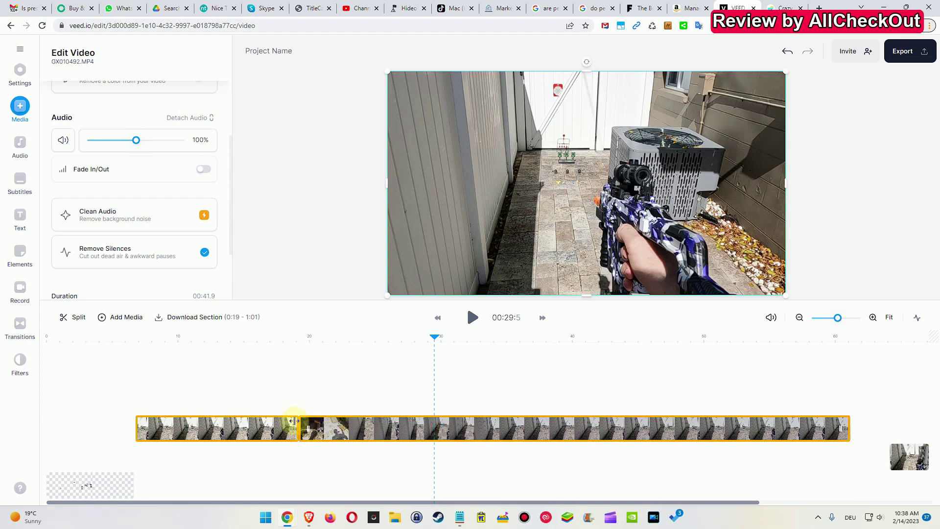
left_click(311, 435)
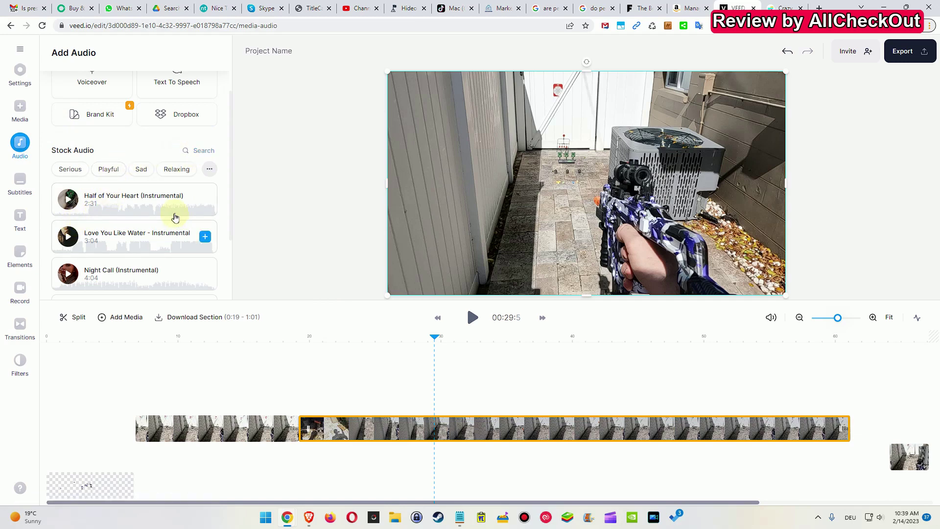
Open Media > Stock Videos and drag the 0:11 Business clip onto the timeline.
scroll(175, 217, "down", 2)
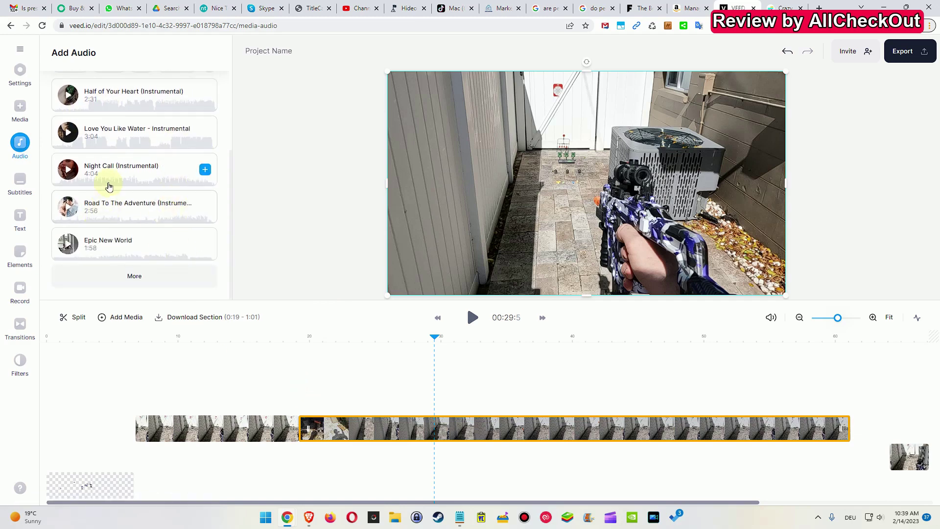
left_click(20, 106)
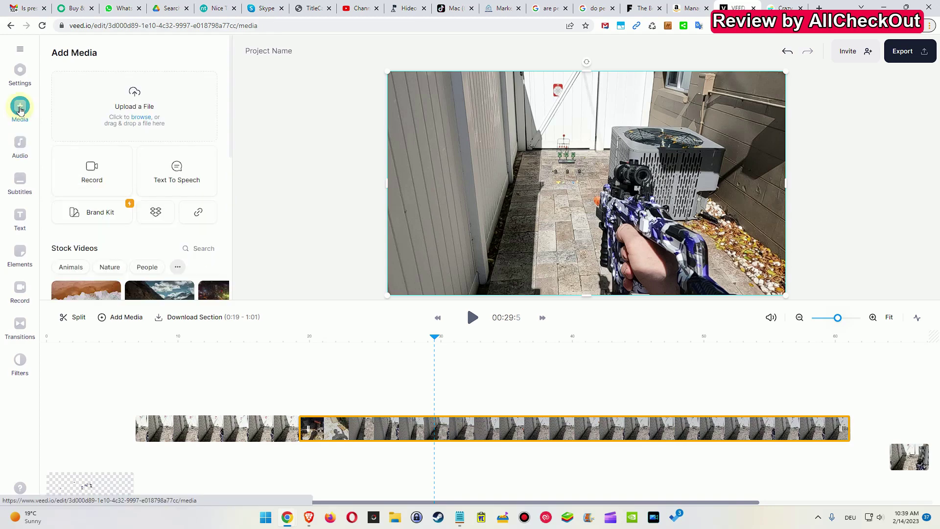
scroll(95, 252, "down", 2)
scroll(96, 250, "down", 1)
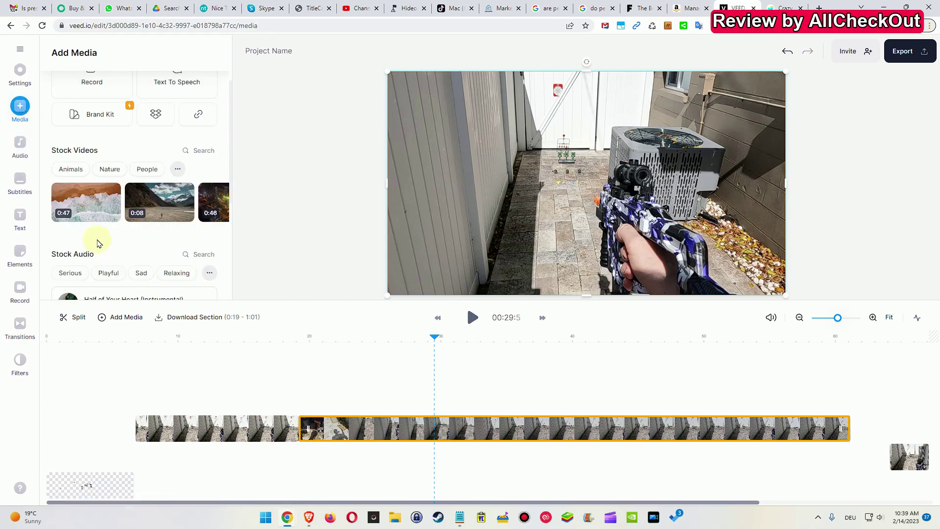
left_click(190, 154)
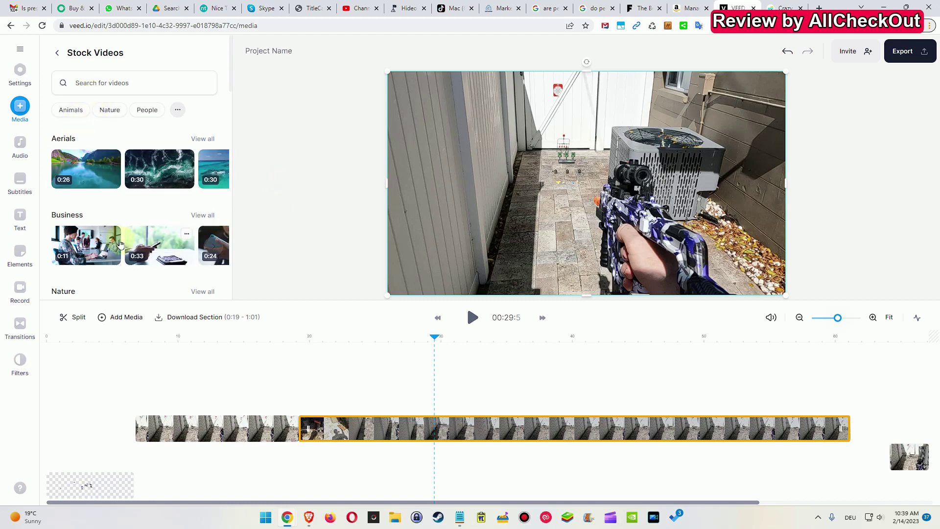
left_click_drag(85, 244, 361, 222)
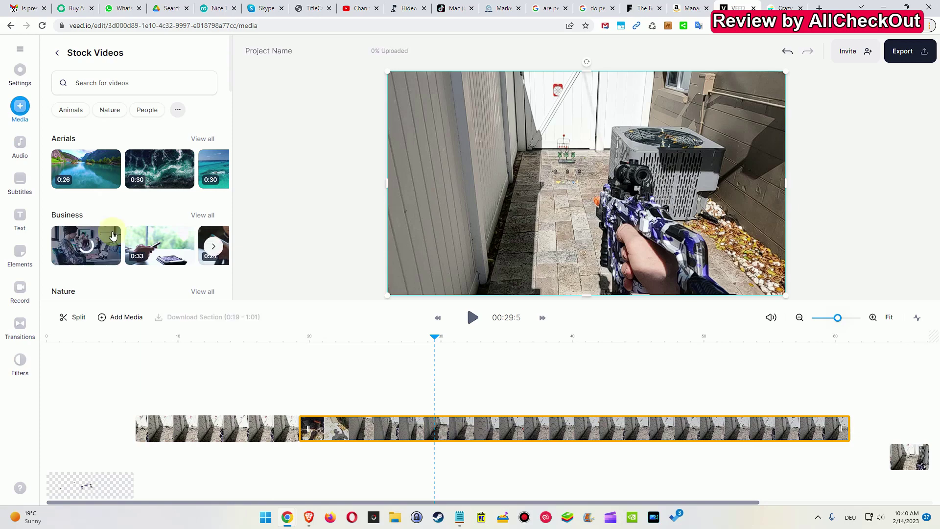
Place the 0:11 Business office stock clip on a track above the main footage.
left_click(102, 258)
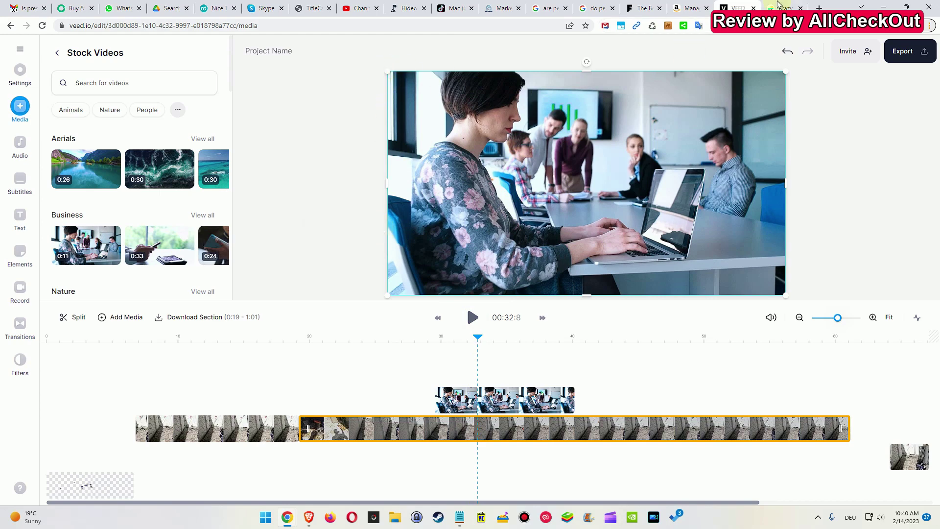
mouse_move(779, 7)
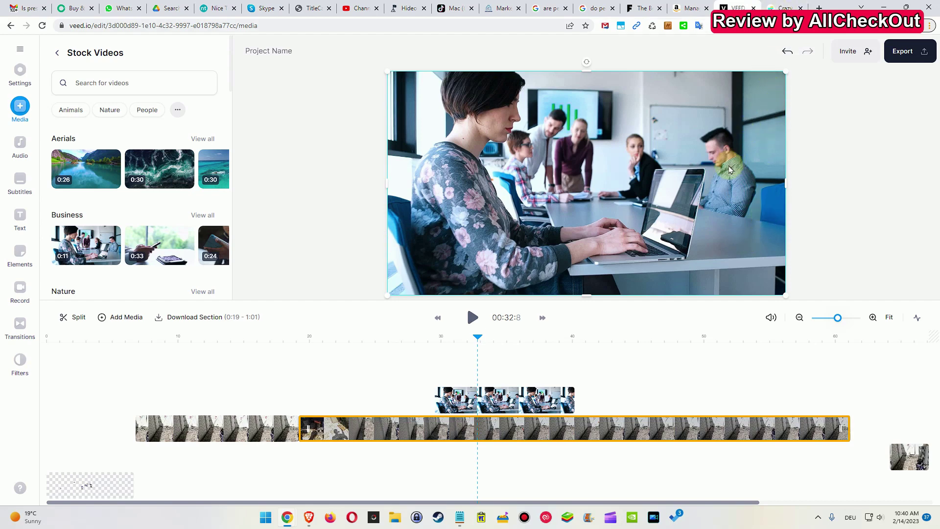
Compare Kapwing's Videos and Audio sidebar libraries, then switch back to VEED.io.
left_click(782, 8)
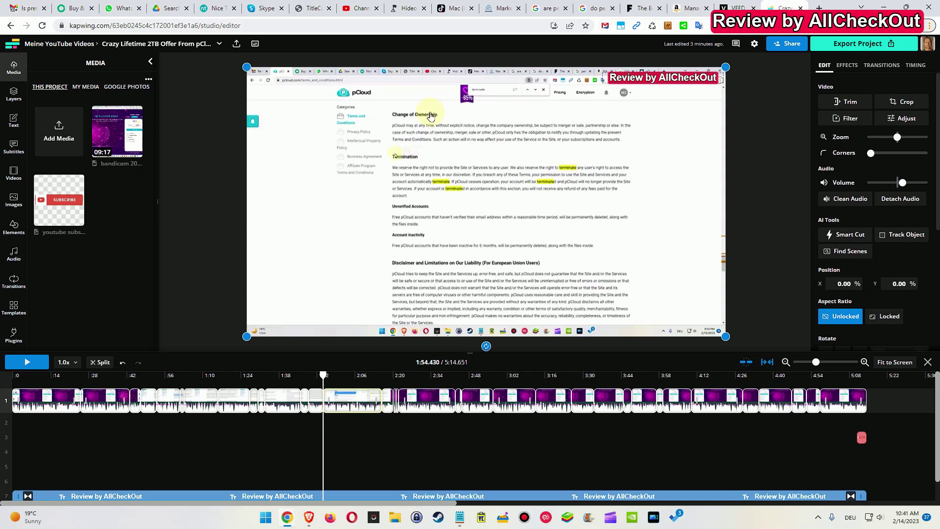
left_click(13, 174)
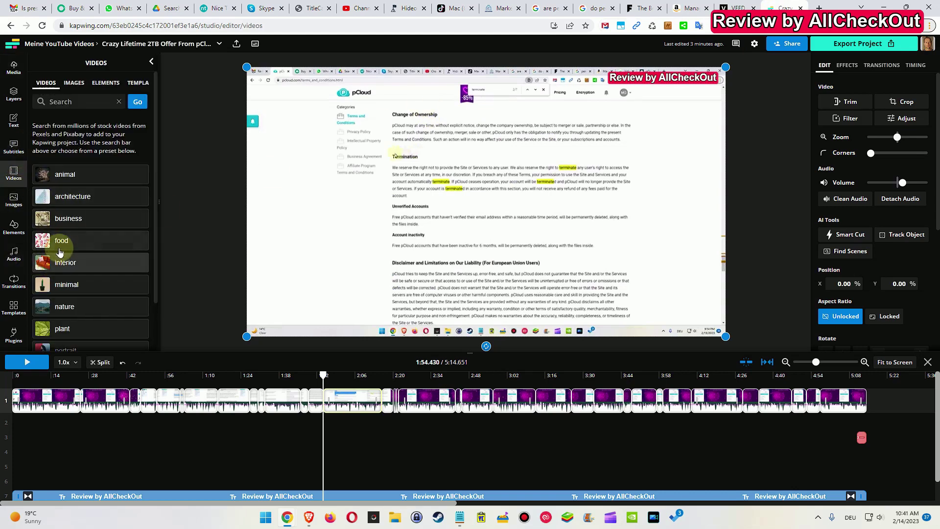
left_click(14, 254)
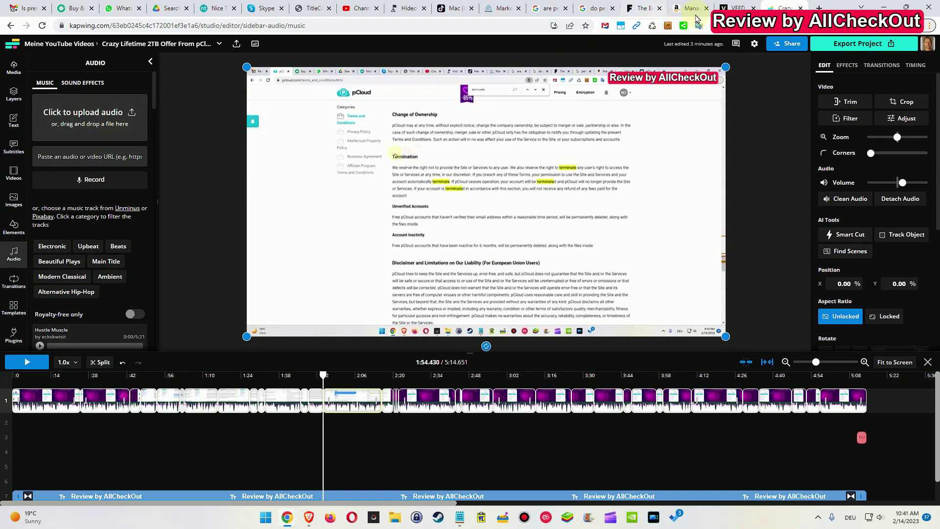
left_click(743, 5)
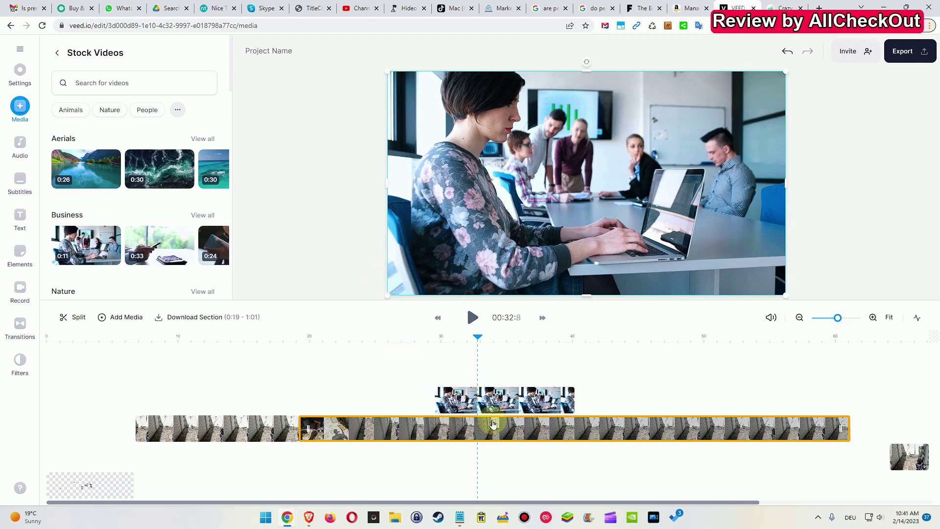
Compare the editing options for the business overlay clip and the main footage clip.
left_click(492, 399)
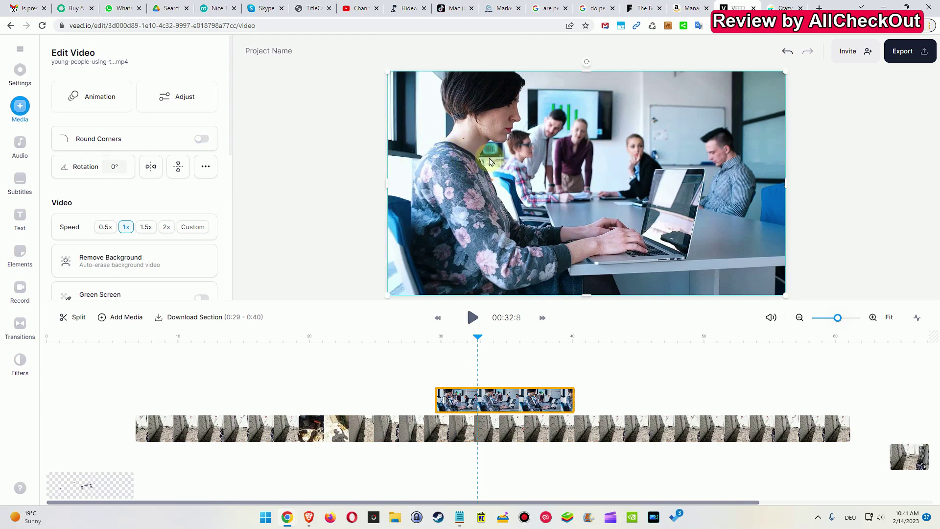
left_click(535, 371)
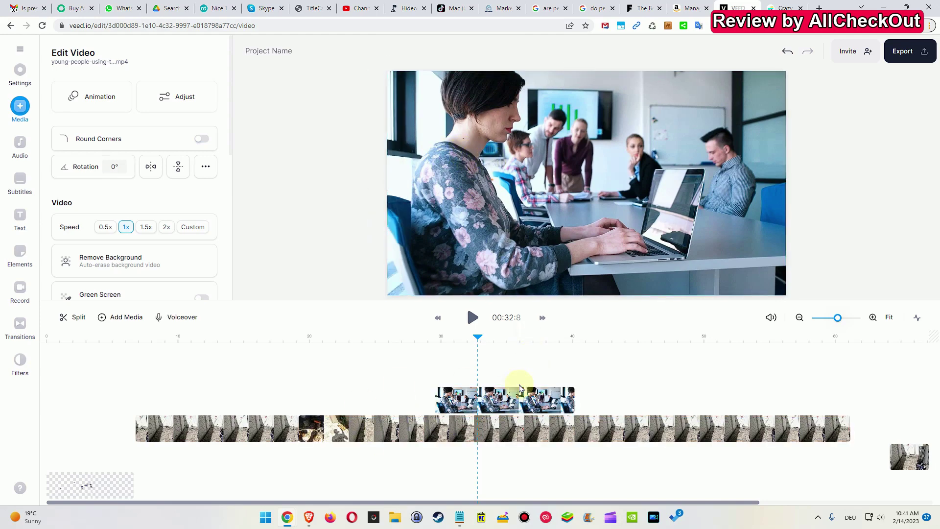
left_click(509, 426)
left_click(501, 408)
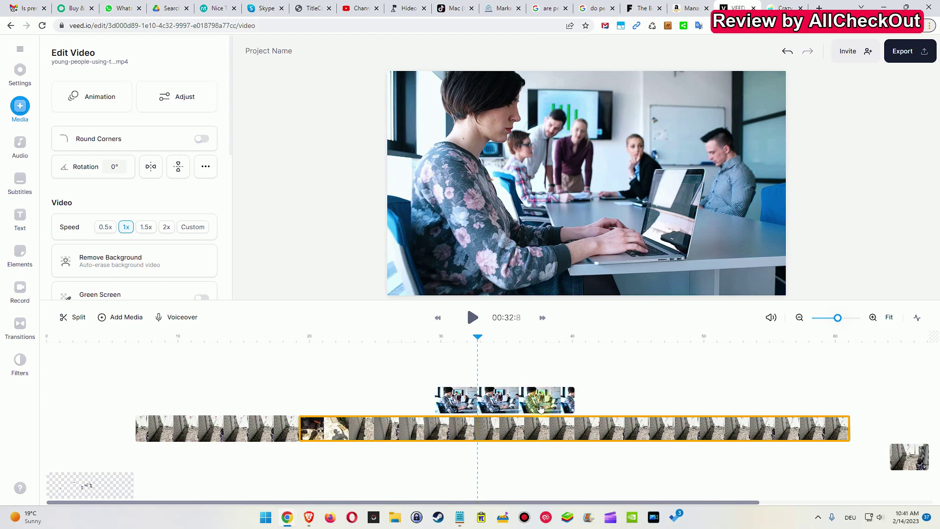
left_click(541, 408)
In Kapwing, show the canvas settings and play ahead to the pCloud offer scene.
left_click(783, 9)
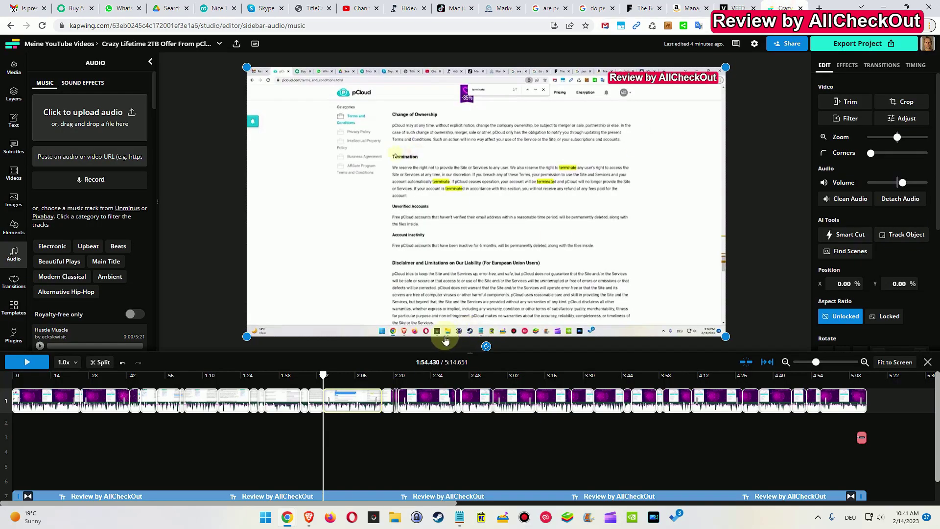
left_click(374, 362)
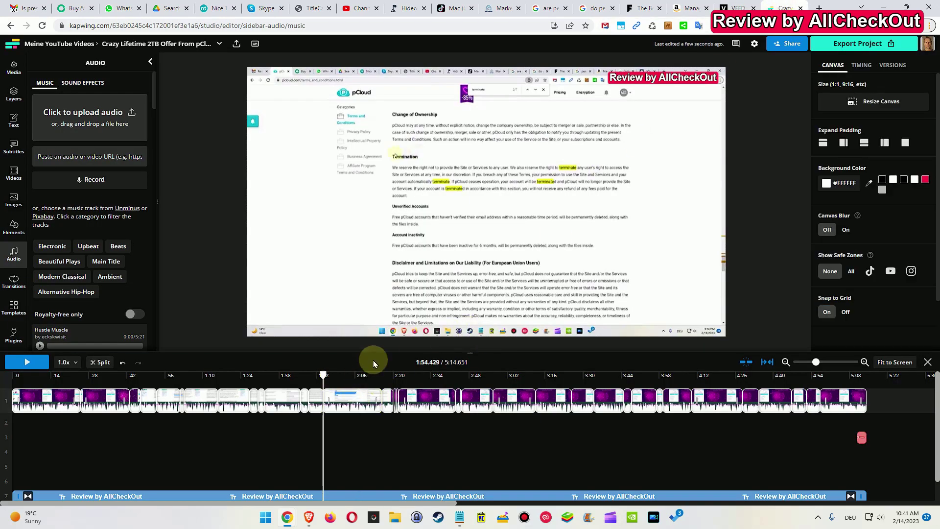
key("space")
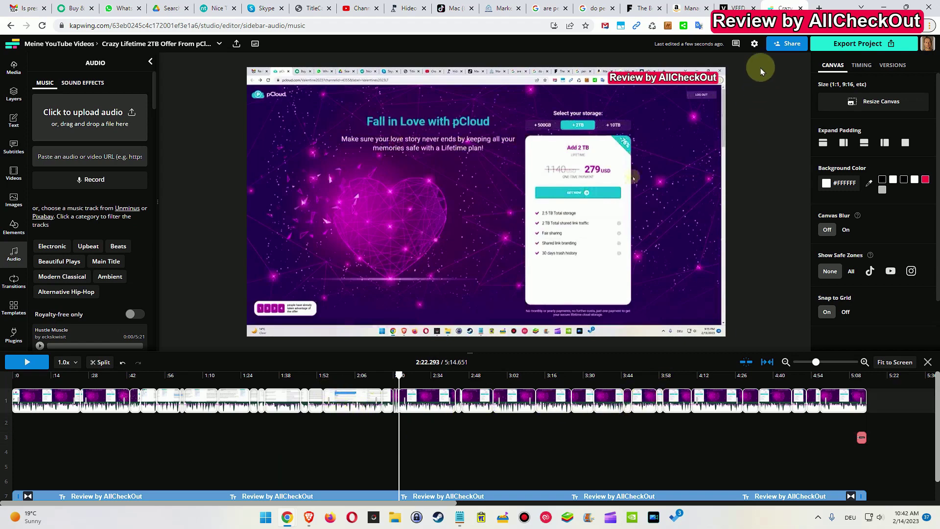
left_click(735, 5)
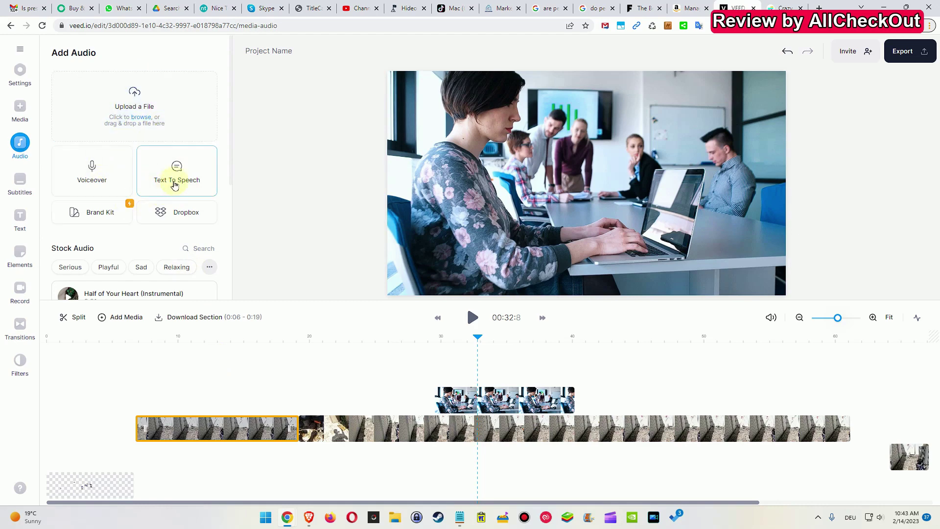
Start VEED's Text To Speech and pick the English (US) Jenny (Female) voice.
left_click(177, 179)
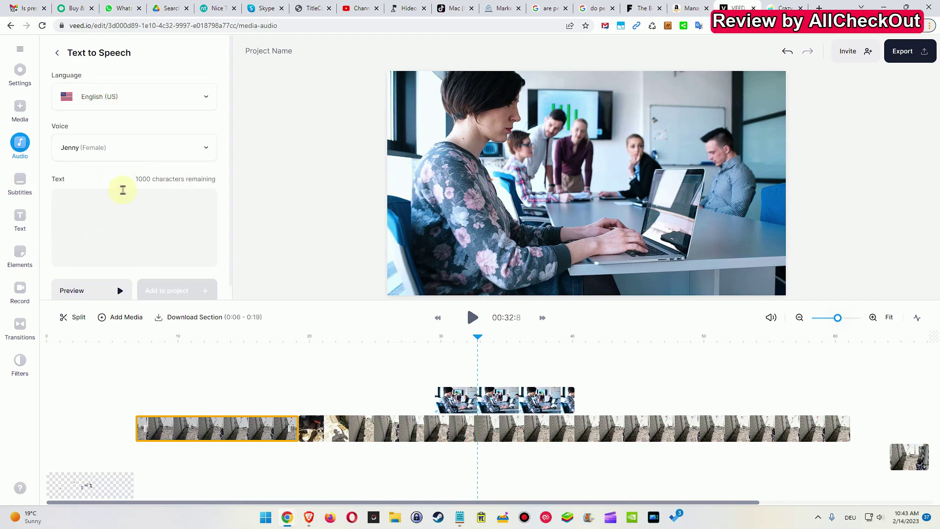
left_click(203, 148)
scroll(147, 234, "down", 5)
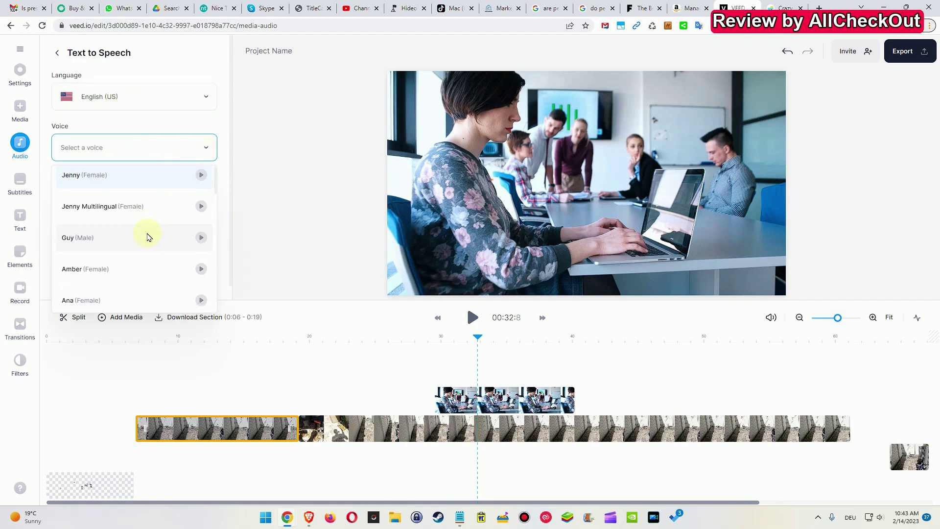
scroll(146, 230, "up", 5)
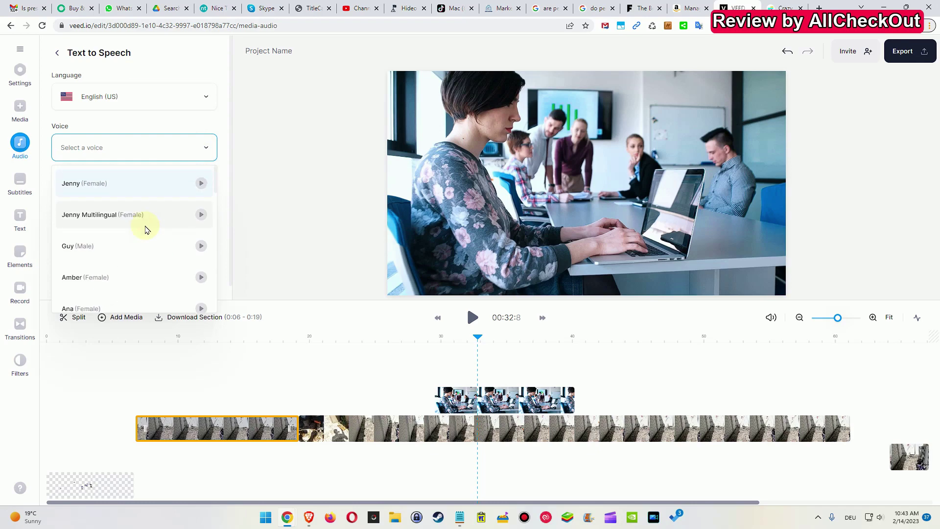
left_click(170, 130)
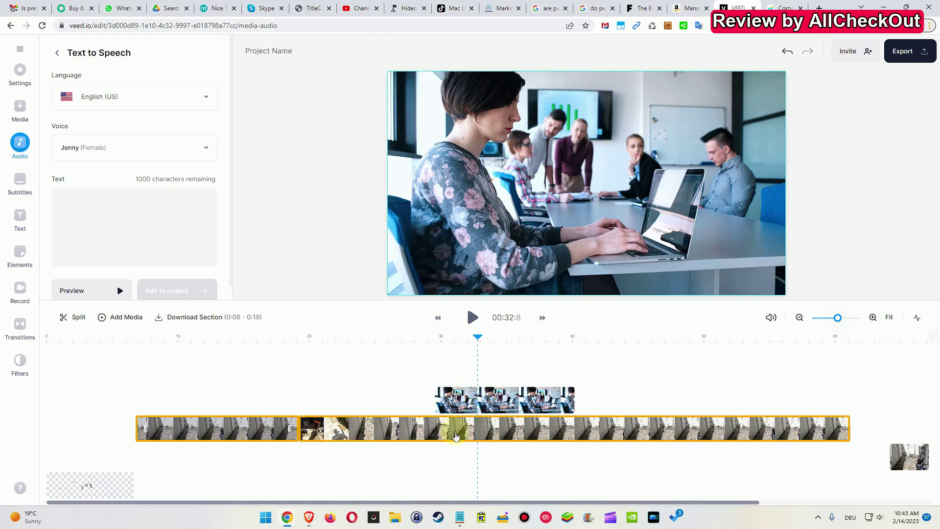
Flip between the Kapwing and VEED editors, ending on Kapwing.
left_click(775, 5)
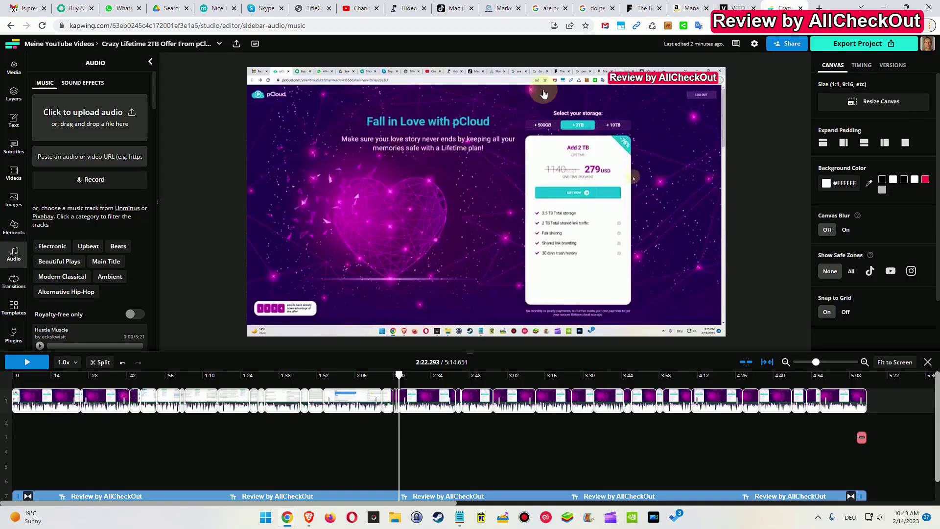
left_click(731, 5)
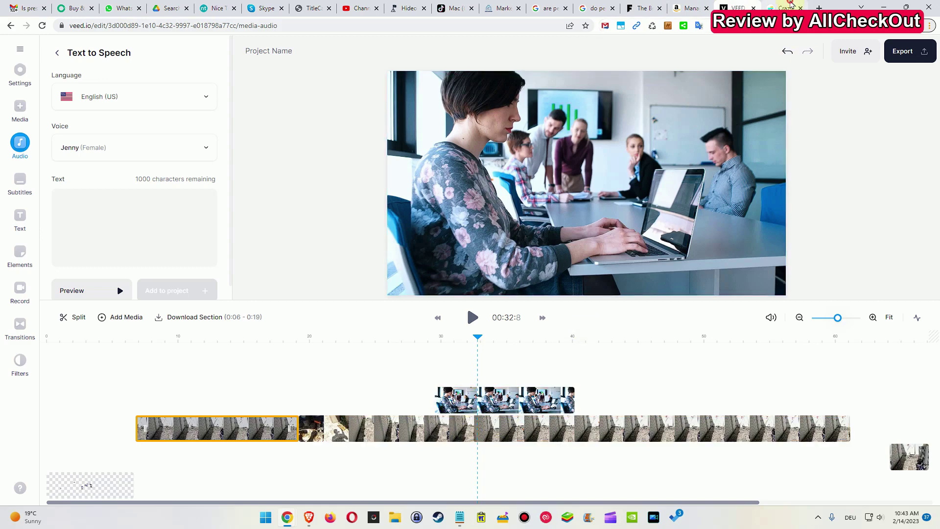
left_click(788, 6)
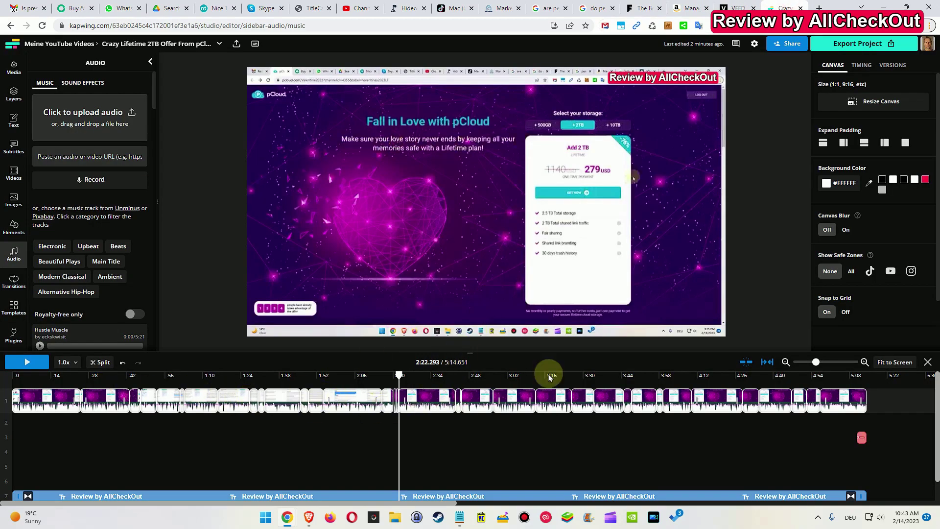
In VEED, drag the GX010492 main clip up onto a new top track.
left_click(744, 5)
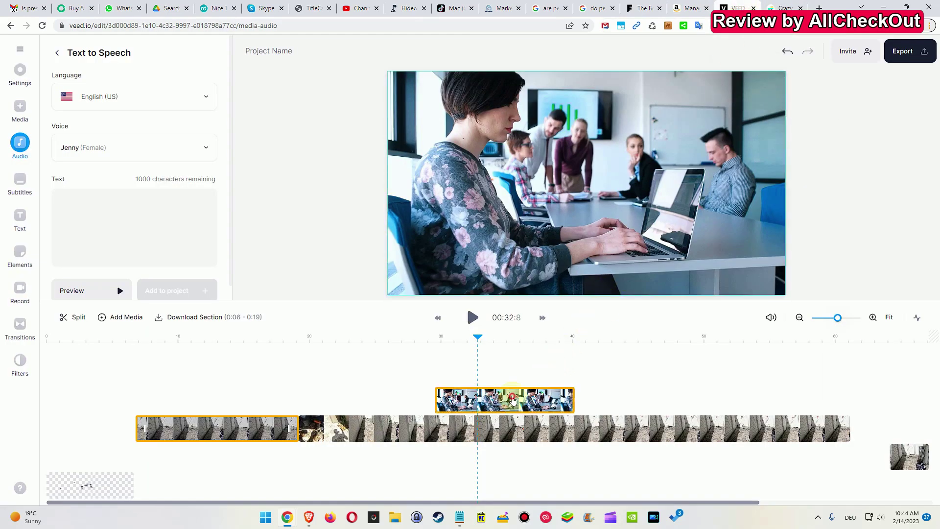
left_click(512, 398)
left_click_drag(506, 429, 417, 370)
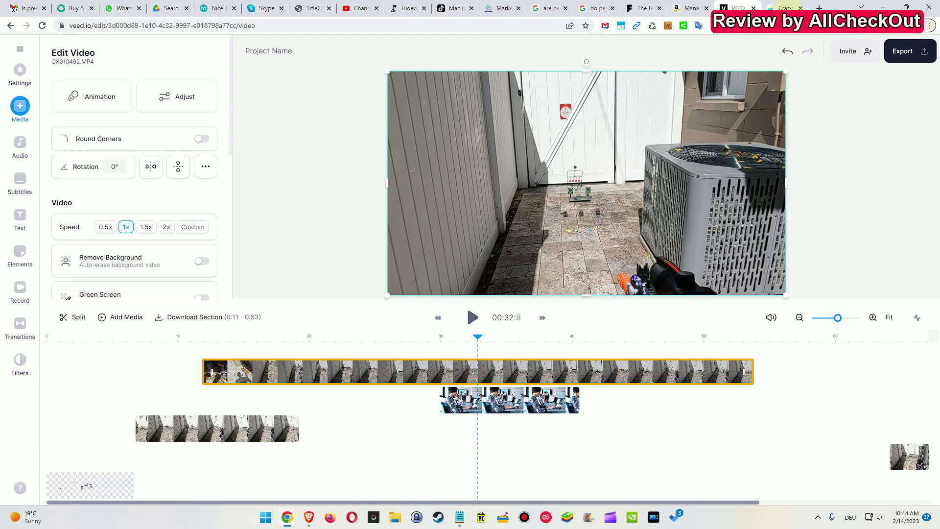
left_click(783, 8)
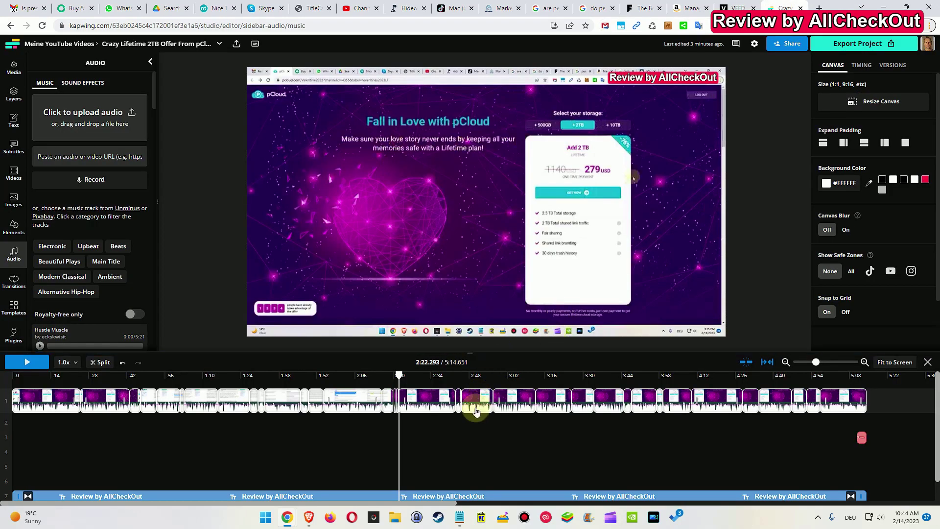
left_click(757, 6)
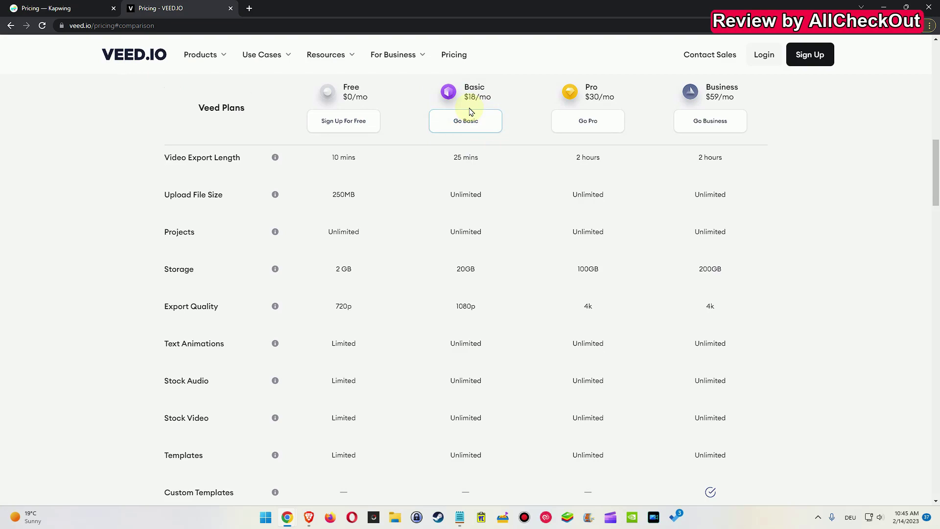
On Kapwing's pricing page, highlight the PRO plan's 120-minute length and 1080p quality.
left_click(55, 6)
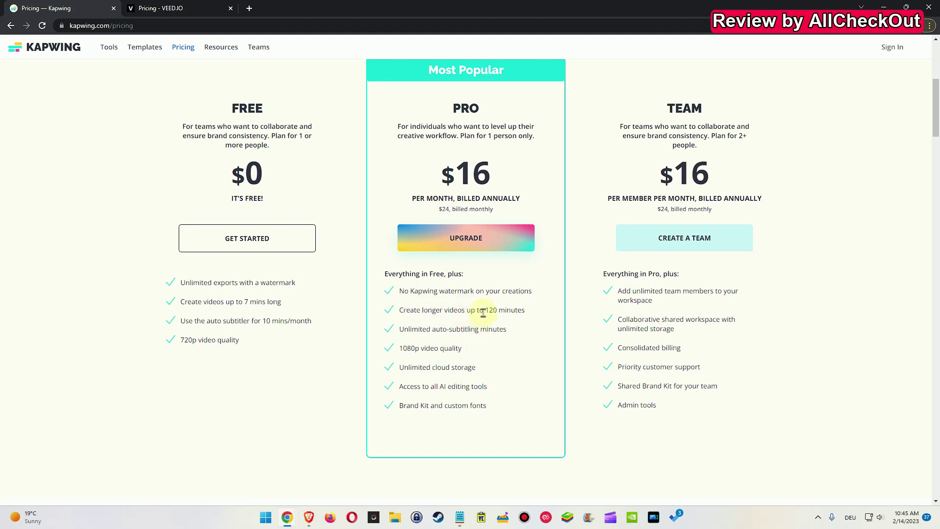
left_click_drag(401, 310, 519, 311)
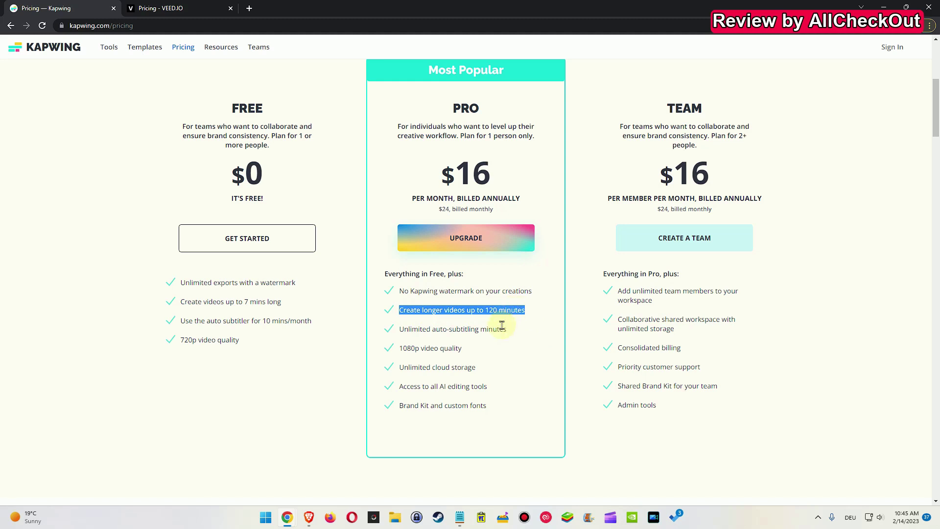
left_click_drag(400, 348, 462, 348)
left_click(185, 7)
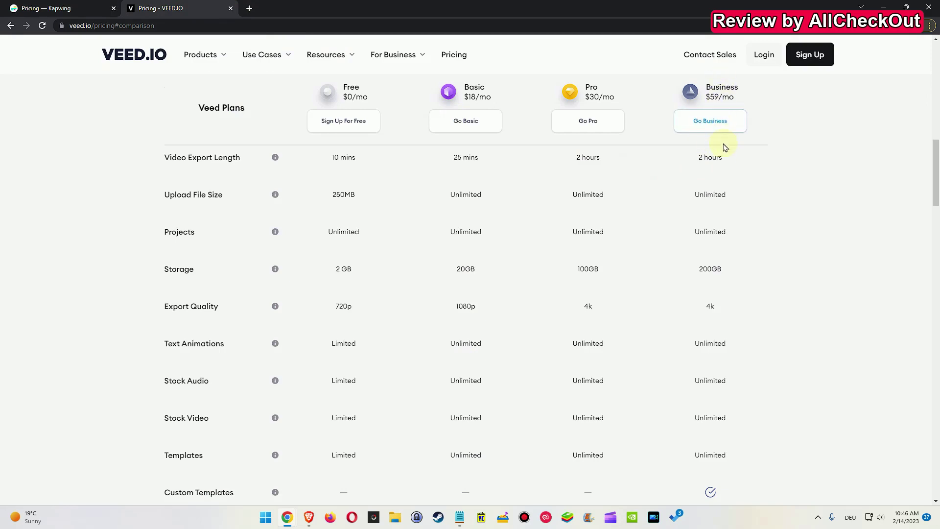
Scroll VEED's Compare Plans table, checking it against Kapwing's pricing page.
scroll(739, 147, "up", 5)
scroll(754, 240, "down", 8)
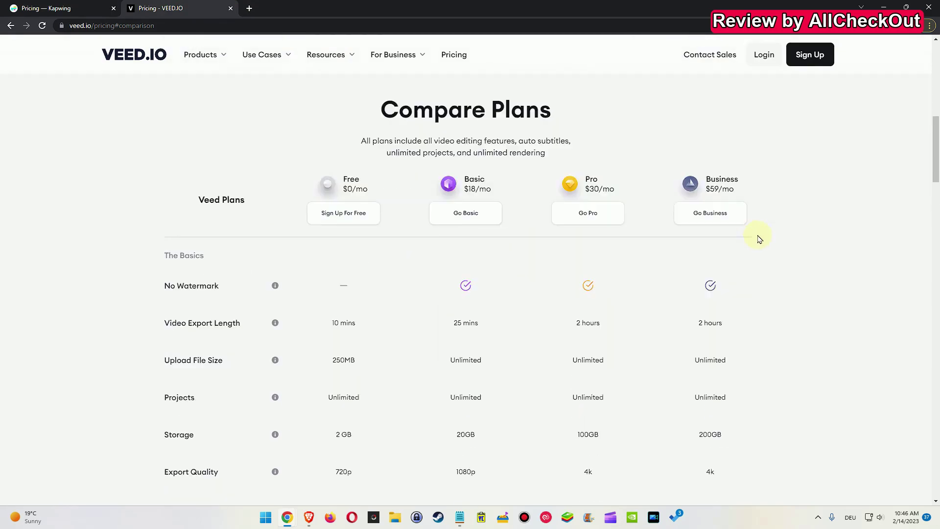
scroll(764, 234, "down", 6)
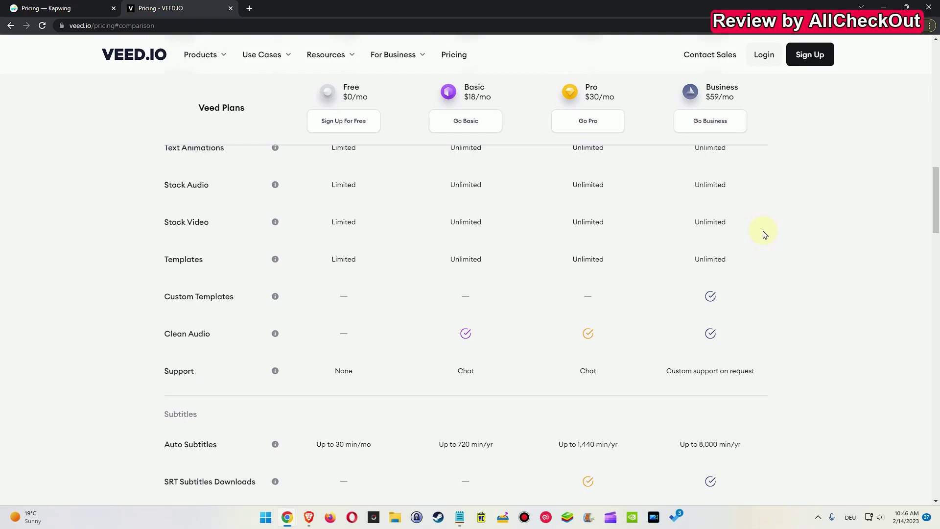
scroll(778, 240, "up", 10)
scroll(783, 242, "down", 2)
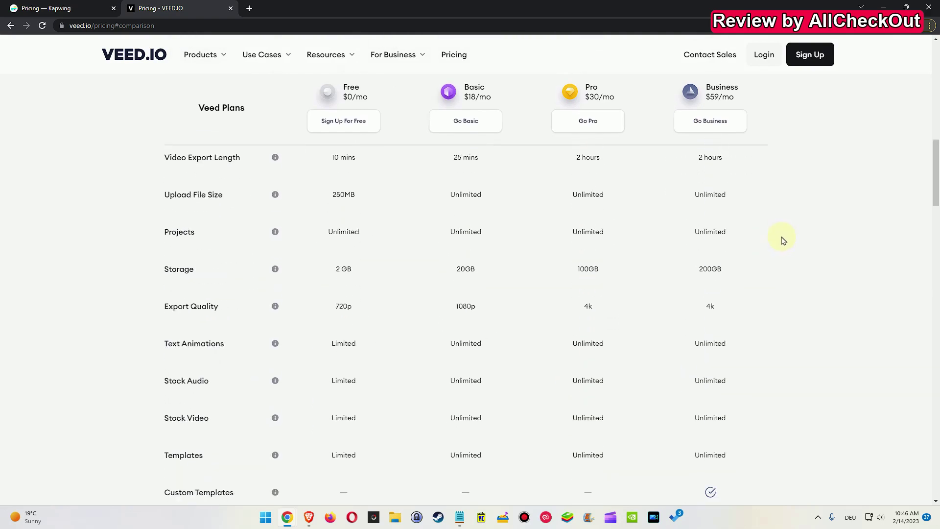
scroll(789, 235, "up", 2)
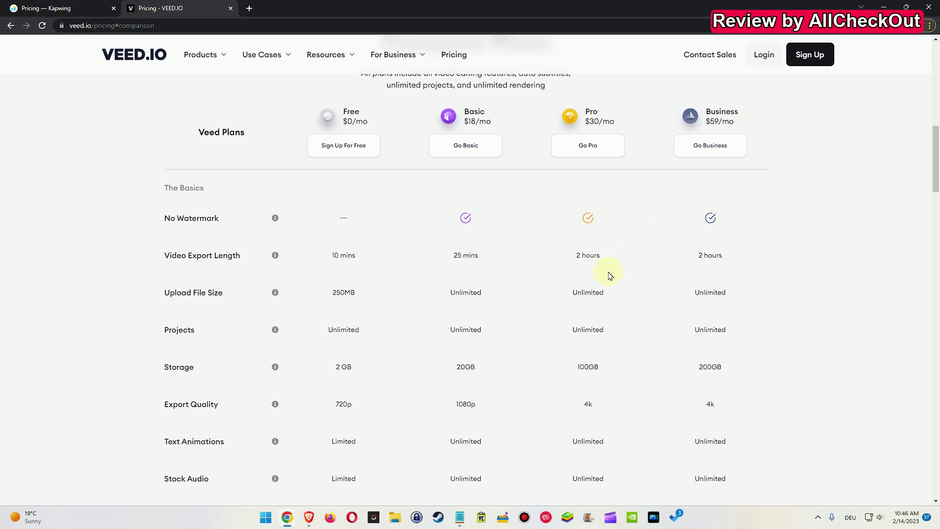
scroll(609, 275, "down", 2)
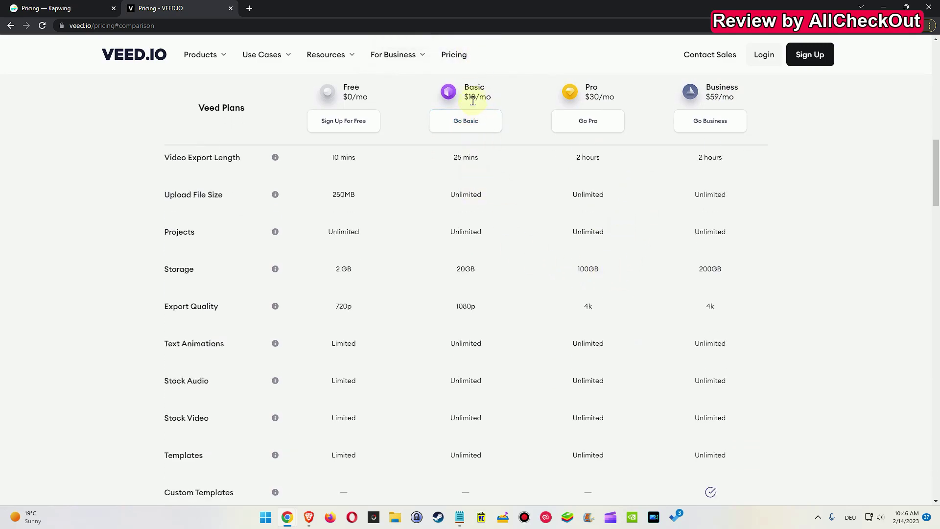
left_click(49, 9)
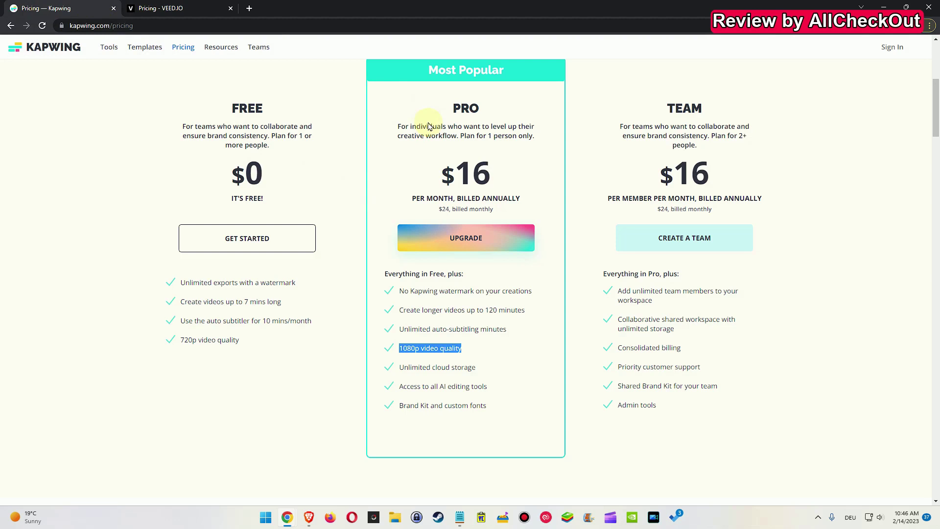
left_click(156, 9)
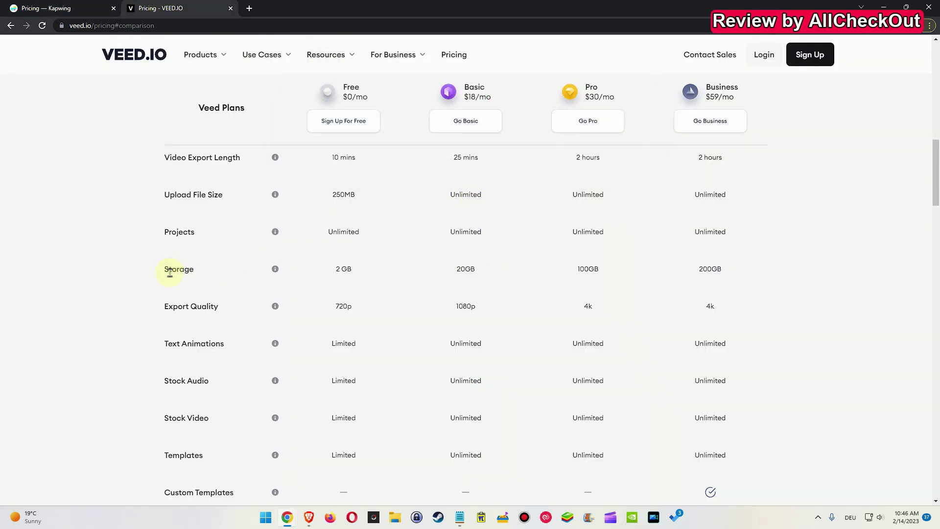
scroll(453, 254, "up", 2)
left_click_drag(452, 254, 485, 257)
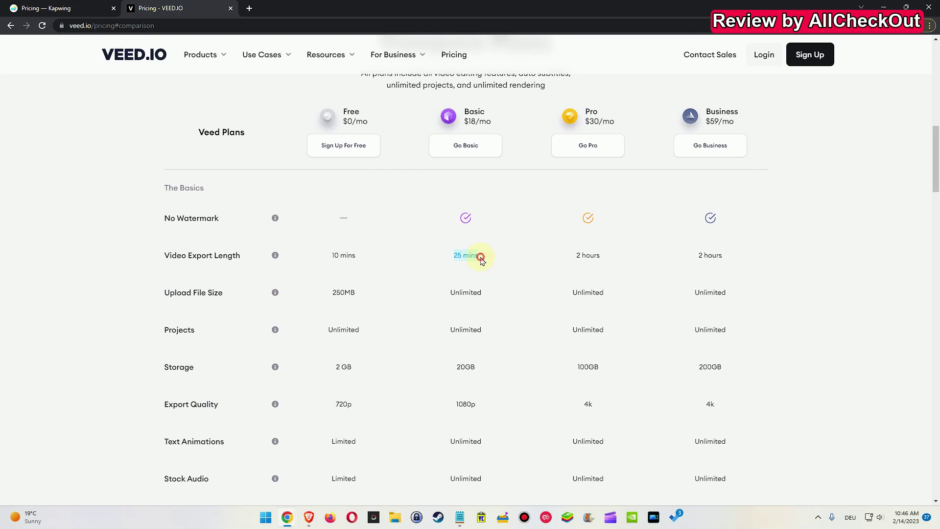
left_click(481, 265)
scroll(481, 266, "down", 2)
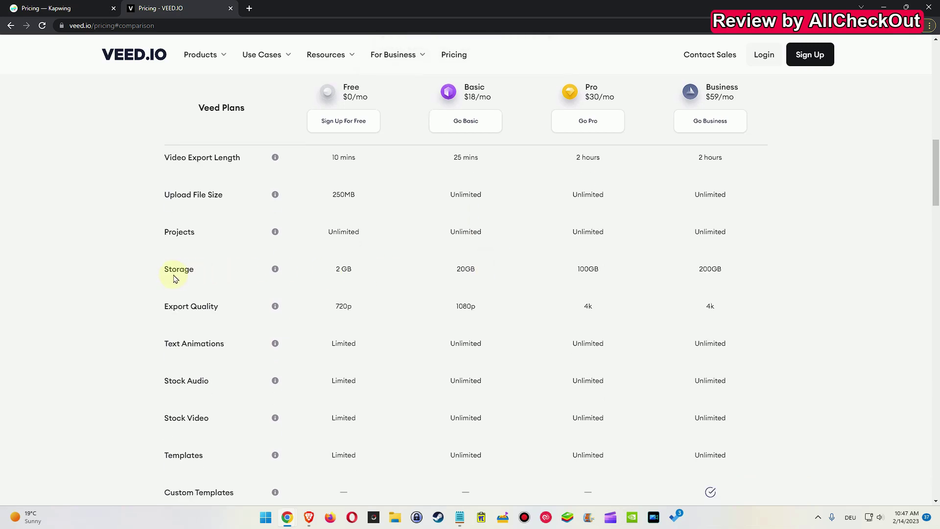
left_click_drag(165, 269, 394, 273)
left_click_drag(558, 273, 736, 273)
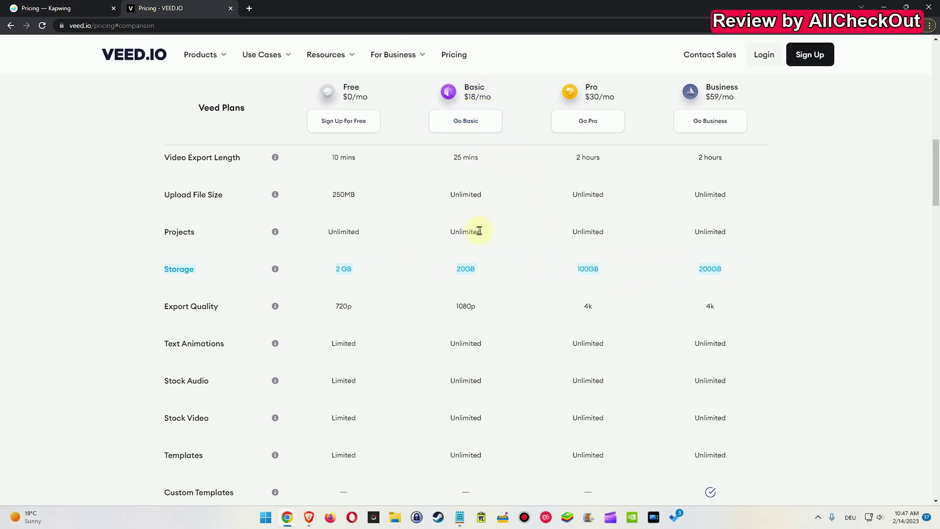
double_click(462, 269)
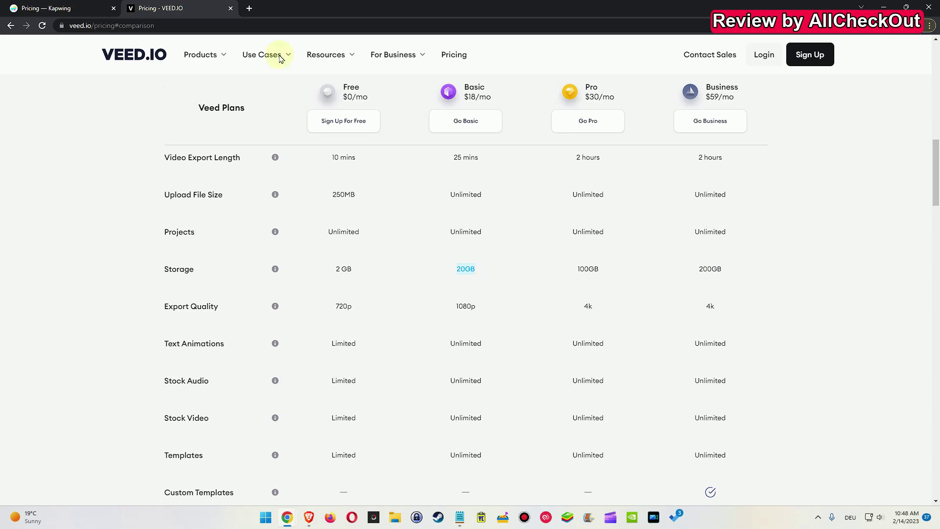
Highlight Kapwing Pro's unlimited storage, then VEED's Storage row, Pro 100GB and Business 200GB.
left_click(102, 8)
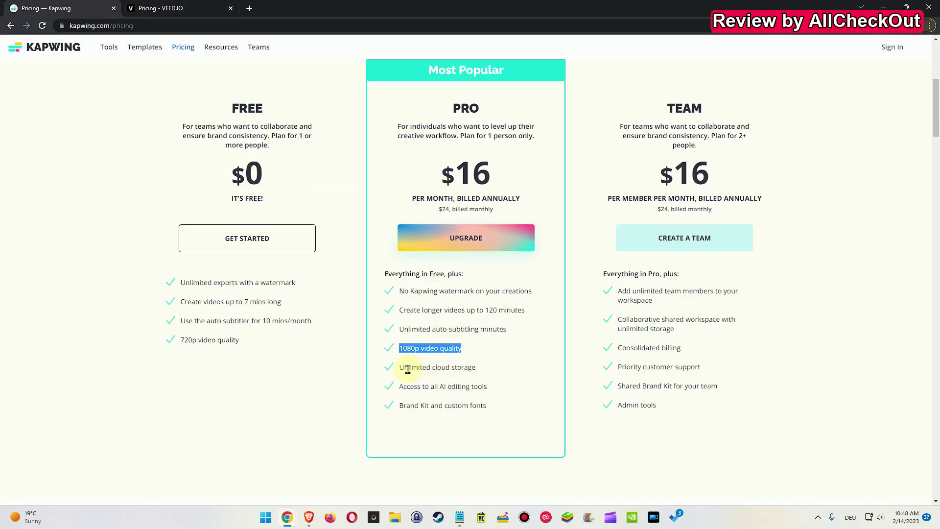
left_click_drag(399, 368, 486, 377)
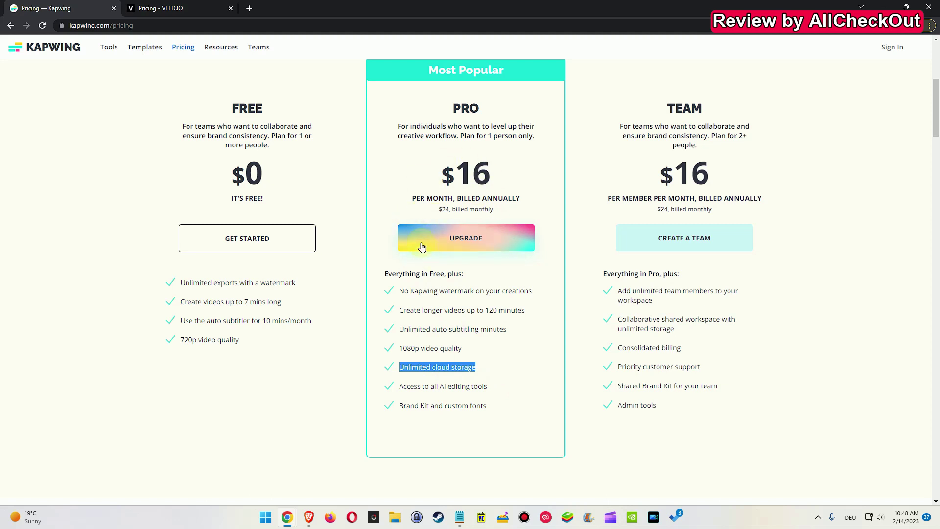
left_click(173, 5)
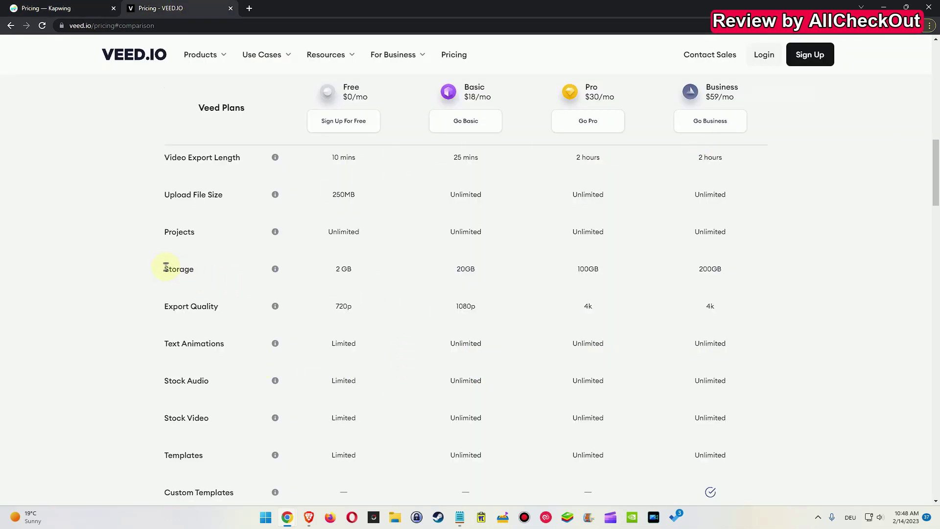
left_click_drag(163, 268, 730, 269)
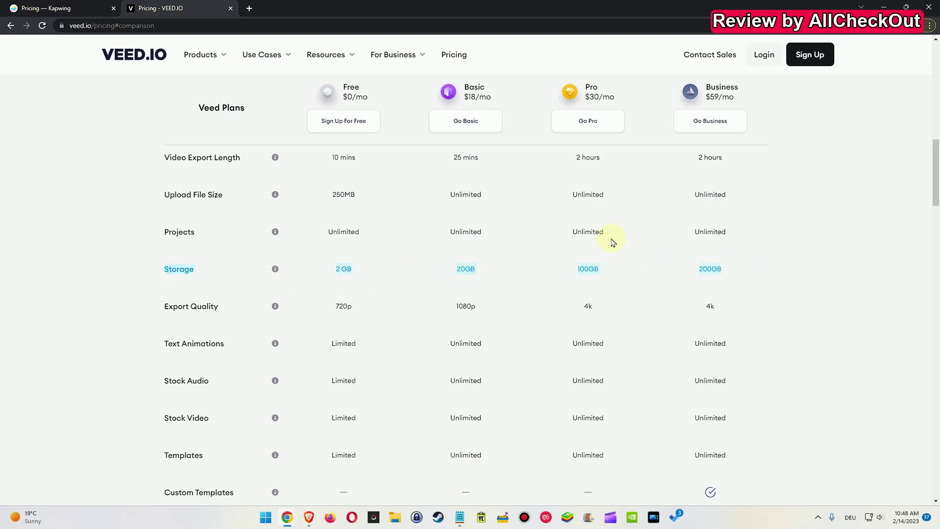
left_click(617, 268)
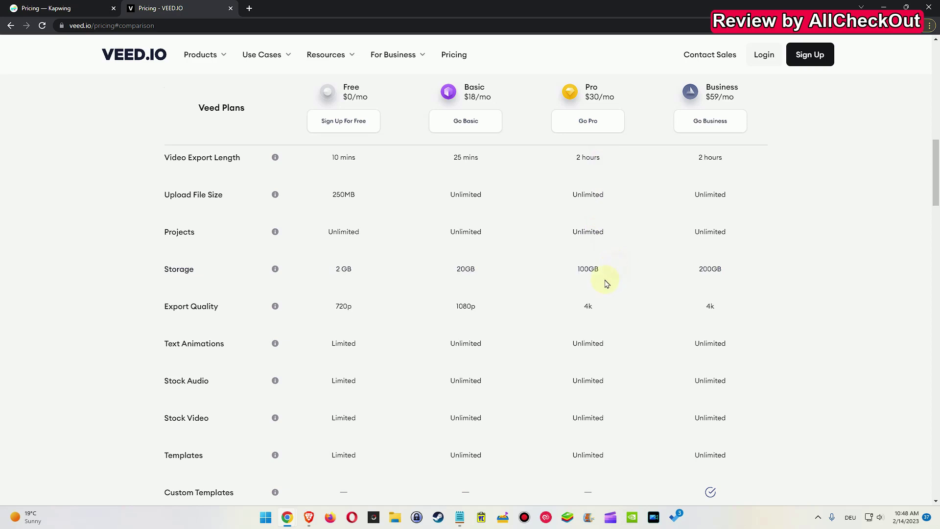
left_click_drag(579, 269, 611, 273)
left_click(630, 273)
left_click_drag(699, 273, 726, 273)
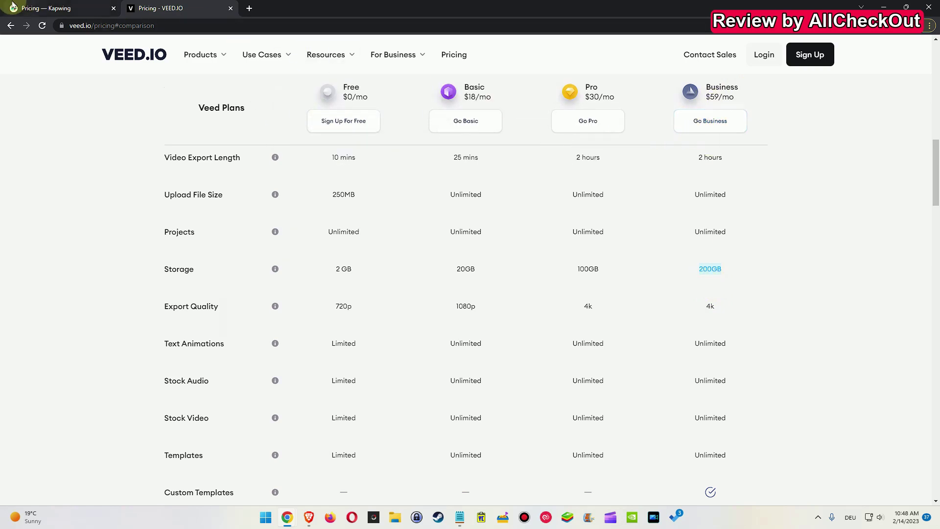
Clear Kapwing's storage highlight, re-highlight VEED's whole Storage row, and end on Kapwing pricing.
left_click(46, 8)
left_click(427, 336)
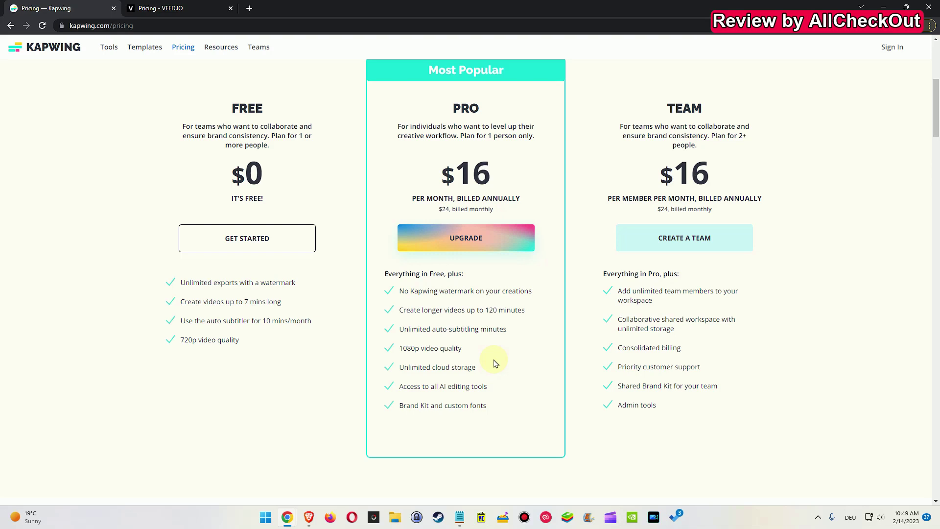
key("ctrl+Tab")
left_click_drag(157, 267, 742, 269)
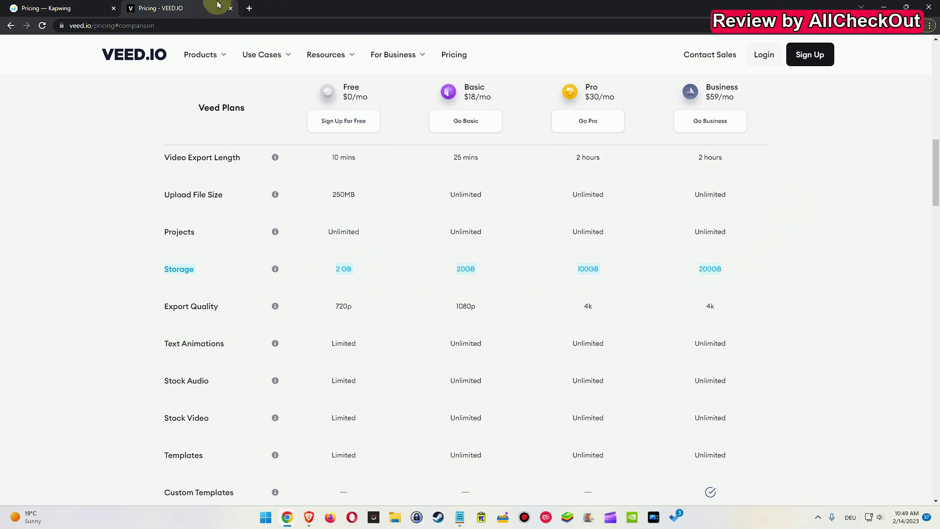
left_click(47, 5)
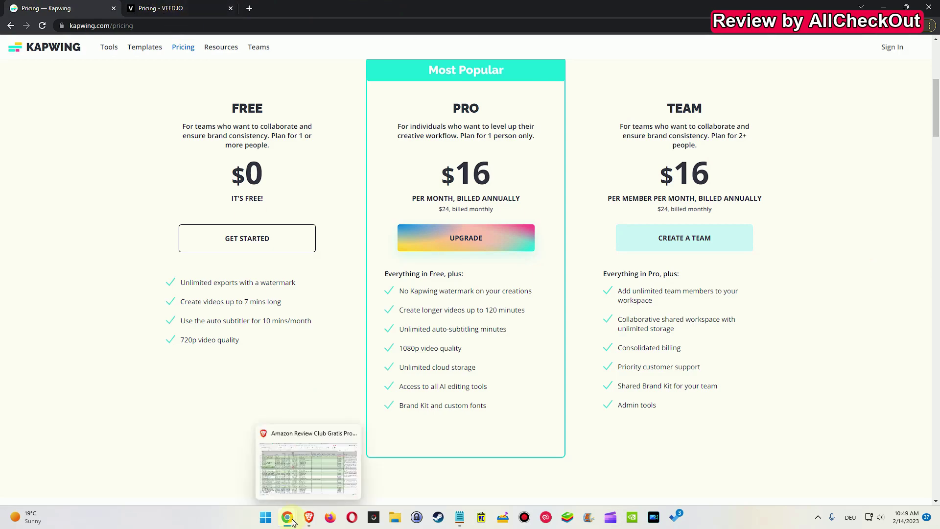
In the Kapwing editor, move a clip to track 3 and back into the main-track gap at 2:57.
mouse_move(287, 517)
left_click(373, 486)
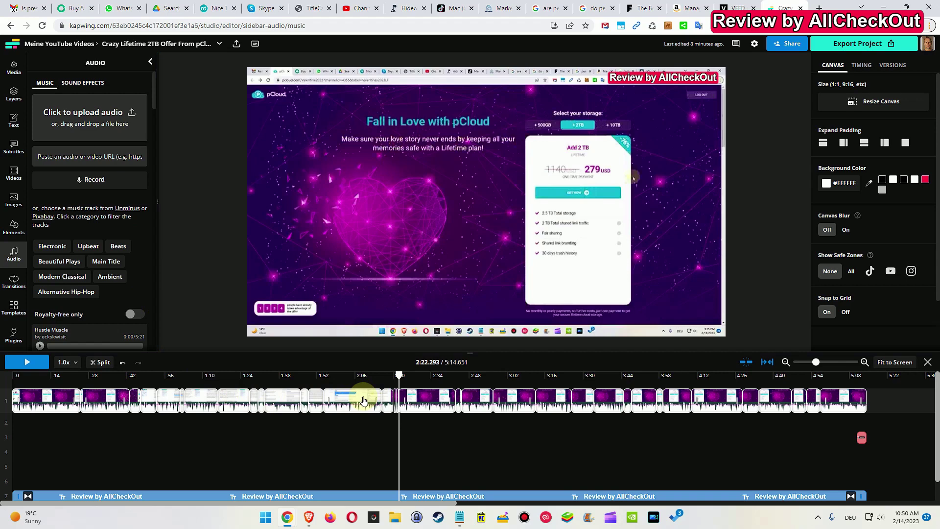
left_click_drag(439, 395, 433, 424)
left_click_drag(508, 404, 436, 402)
left_click_drag(467, 442, 504, 399)
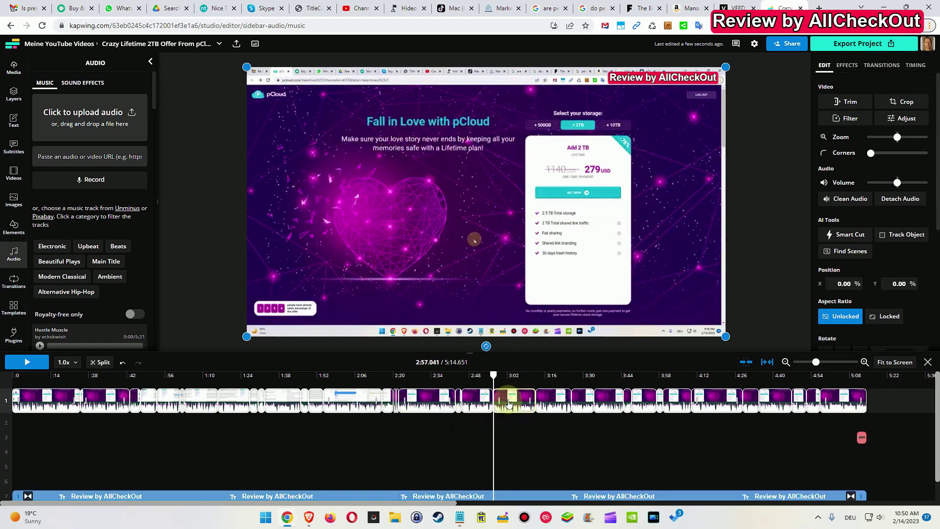
left_click(737, 8)
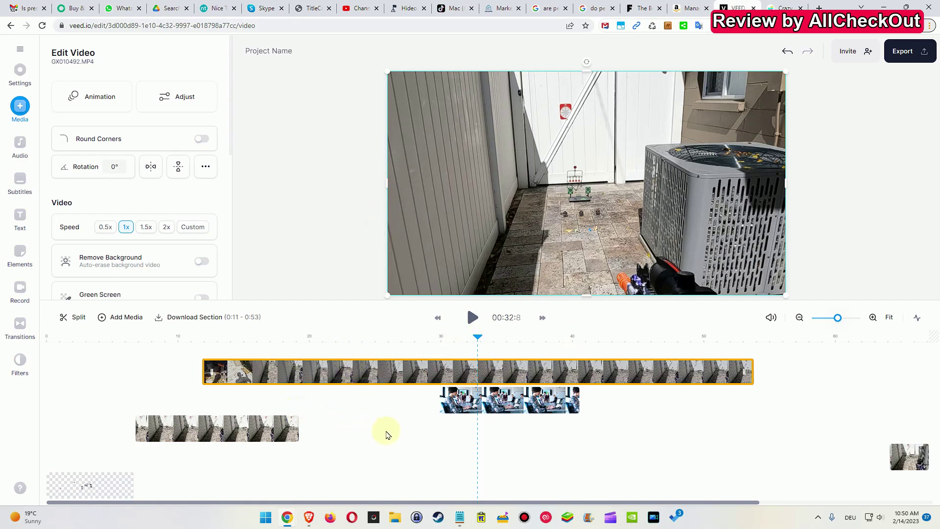
mouse_move(415, 408)
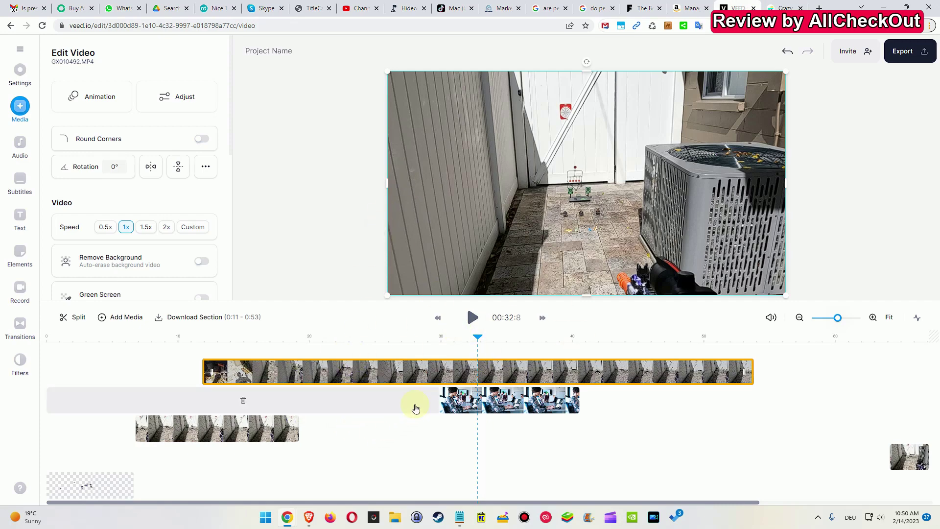